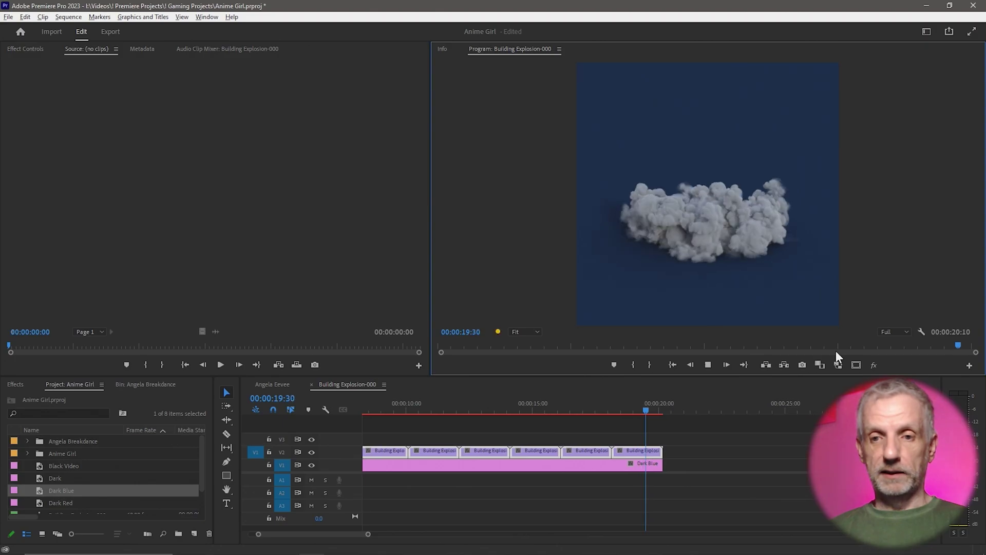
Stop the sequence preview in Premiere Pro, then switch to DAZ Studio and stop its animation playback
key(space)
click(928, 4)
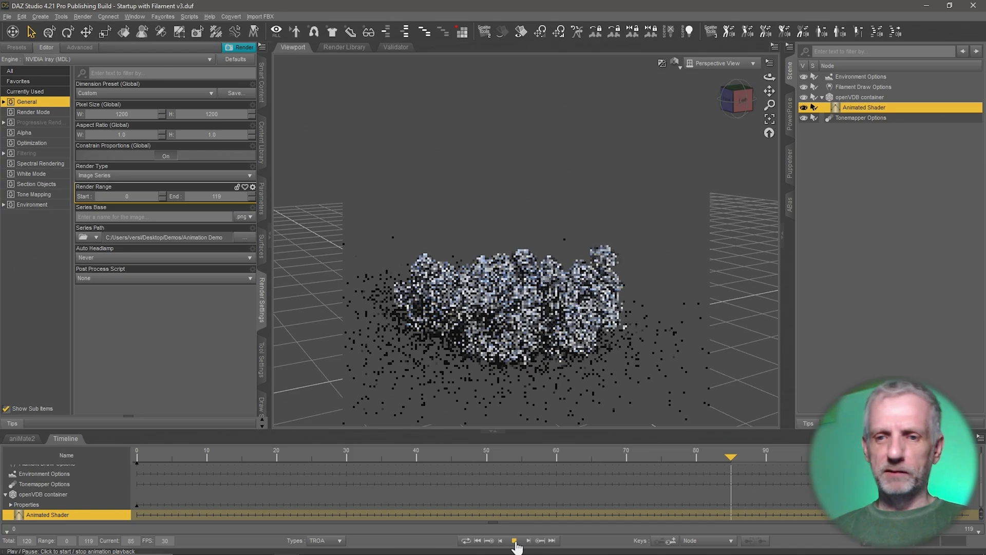
click(515, 540)
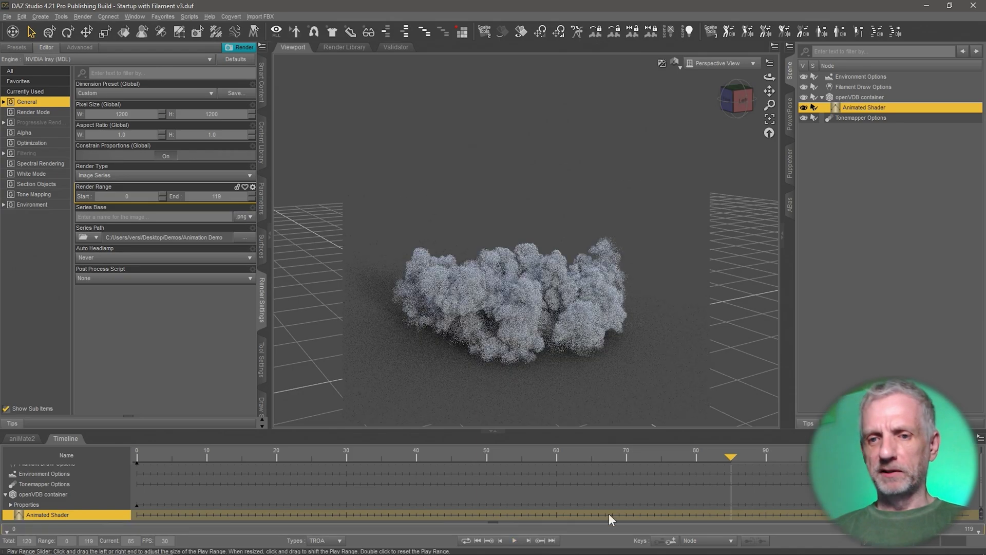
Scrub through the timeline to preview the smoke simulation at different frames
click(746, 457)
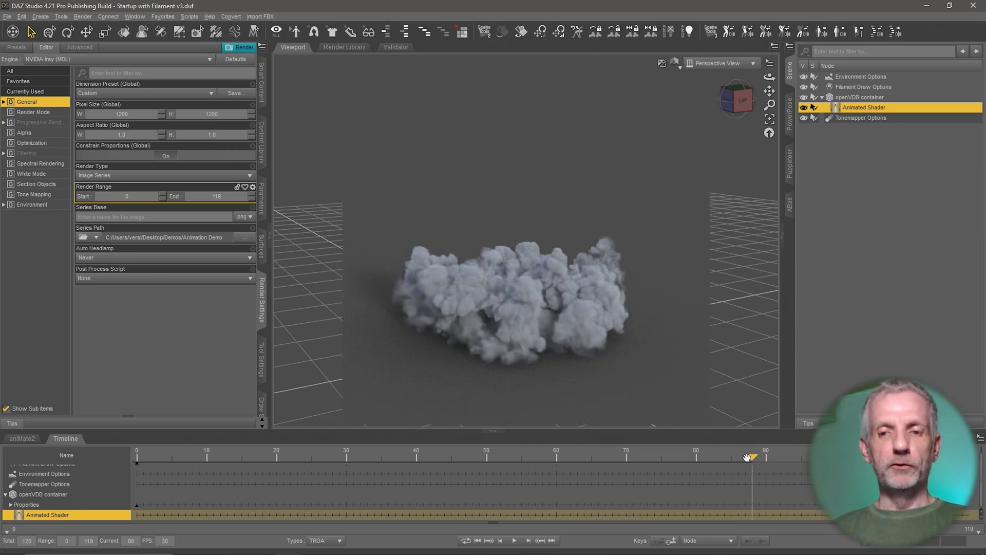
click(774, 457)
drag(796, 454, 842, 455)
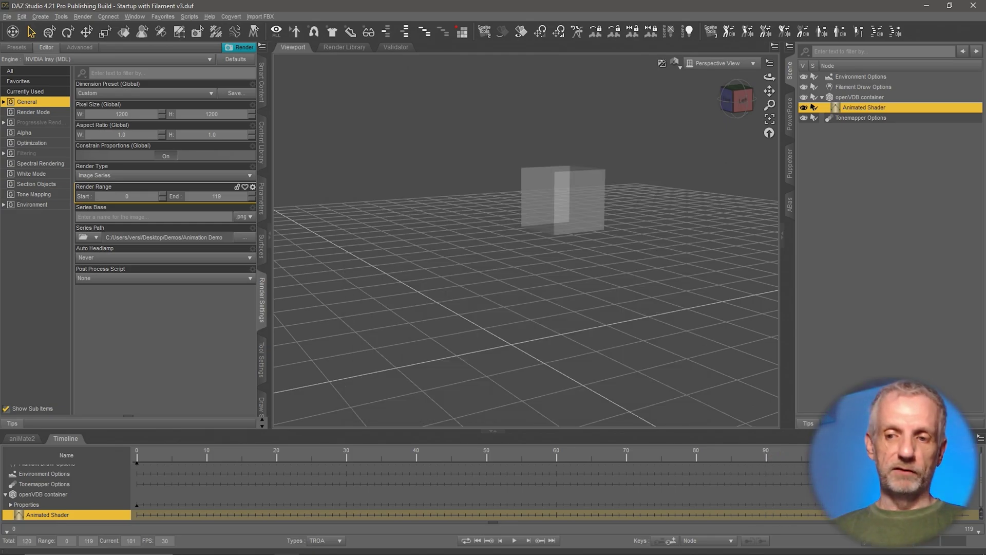
drag(340, 455, 593, 453)
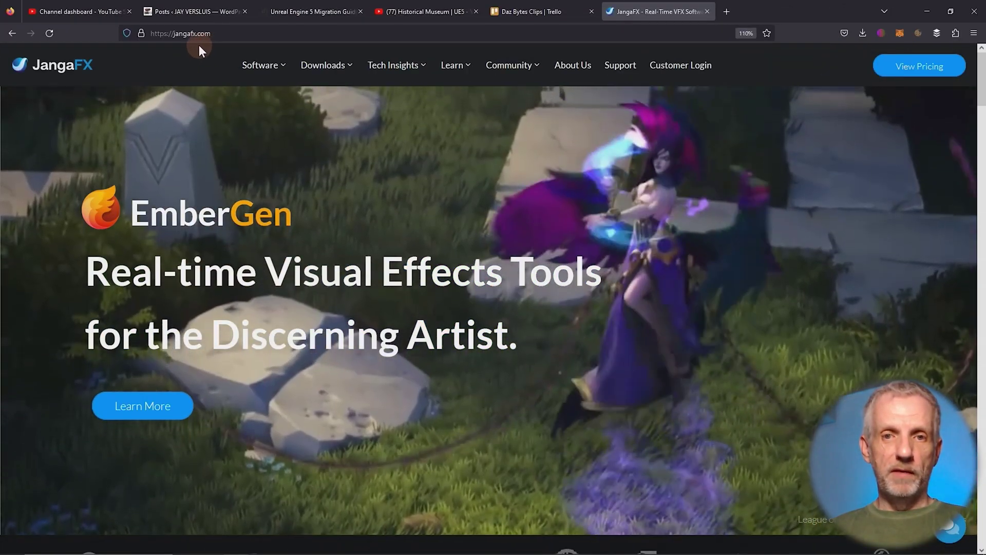
Open the free VDB assets page on the JangaFX website and browse the volumes down to Building Implosion
mouse_move(345, 72)
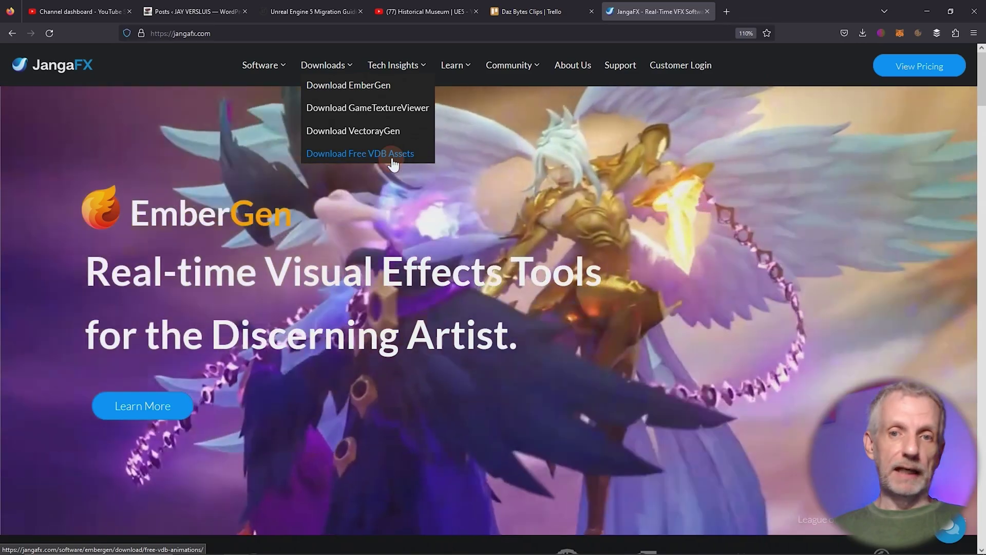
click(393, 163)
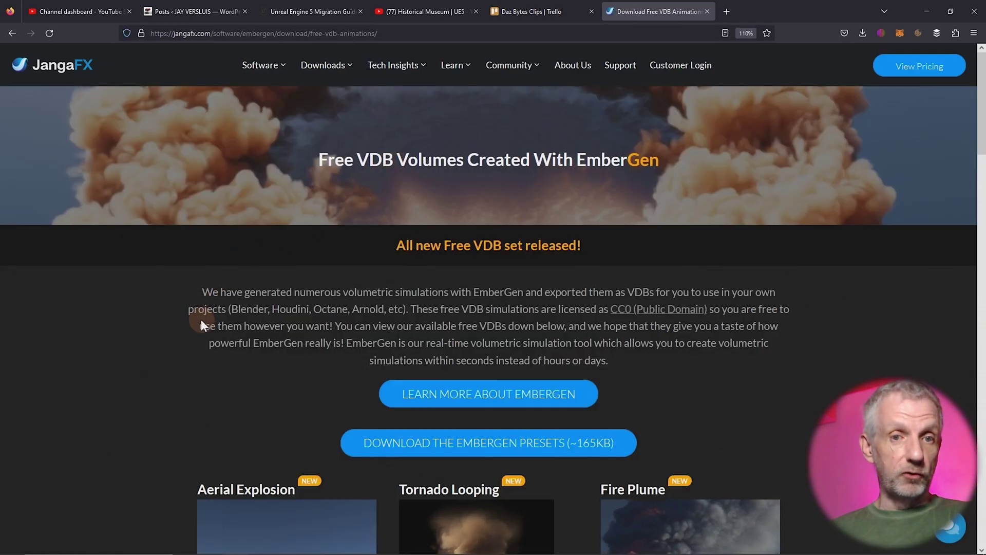
scroll(119, 354, down, 7)
scroll(119, 353, down, 12)
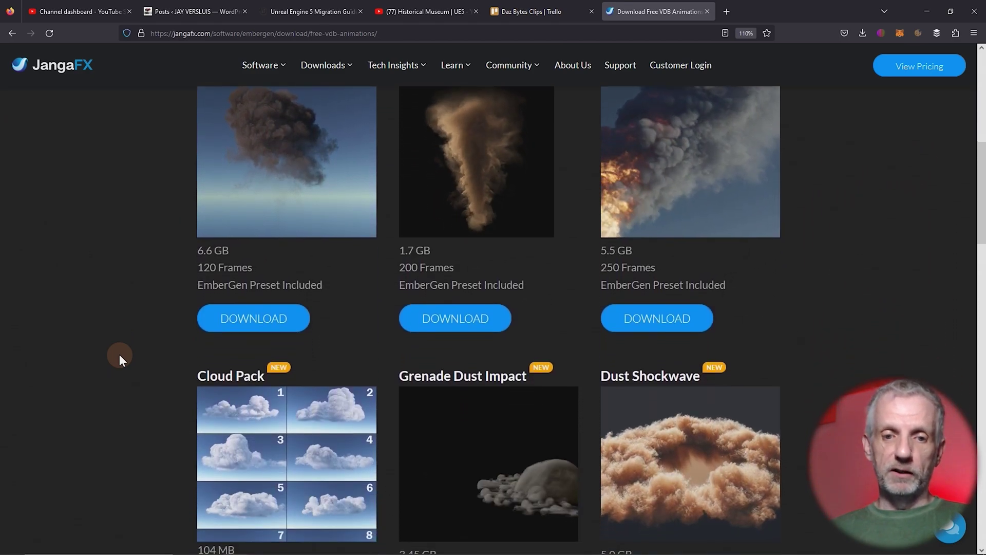
scroll(119, 353, down, 4)
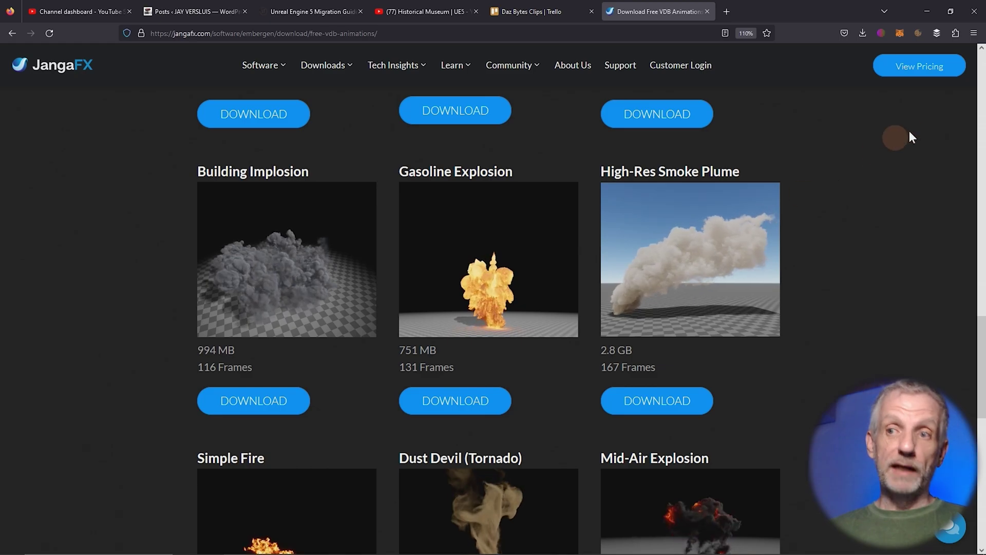
Switch to DAZ Studio and set the viewport draw style to Filament (PBR)
click(927, 9)
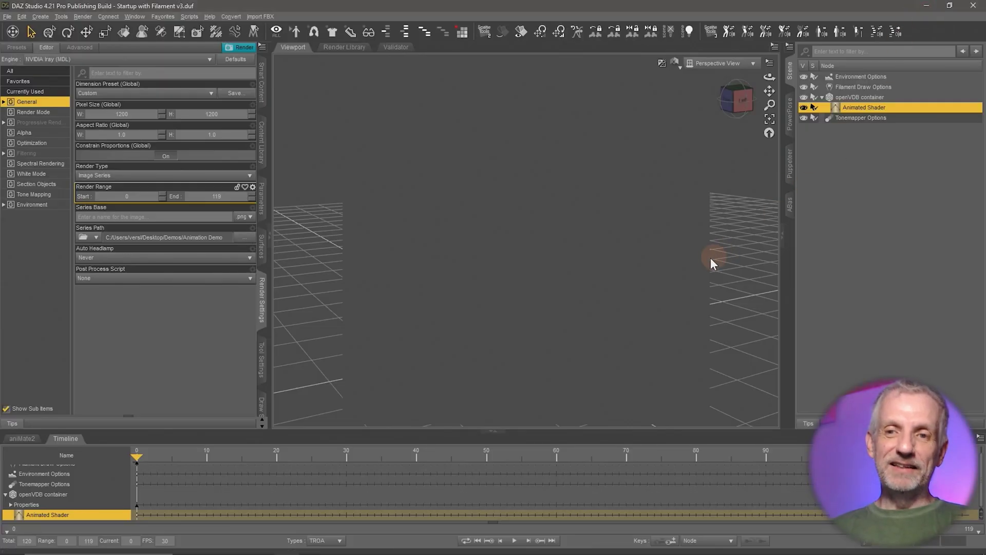
click(677, 64)
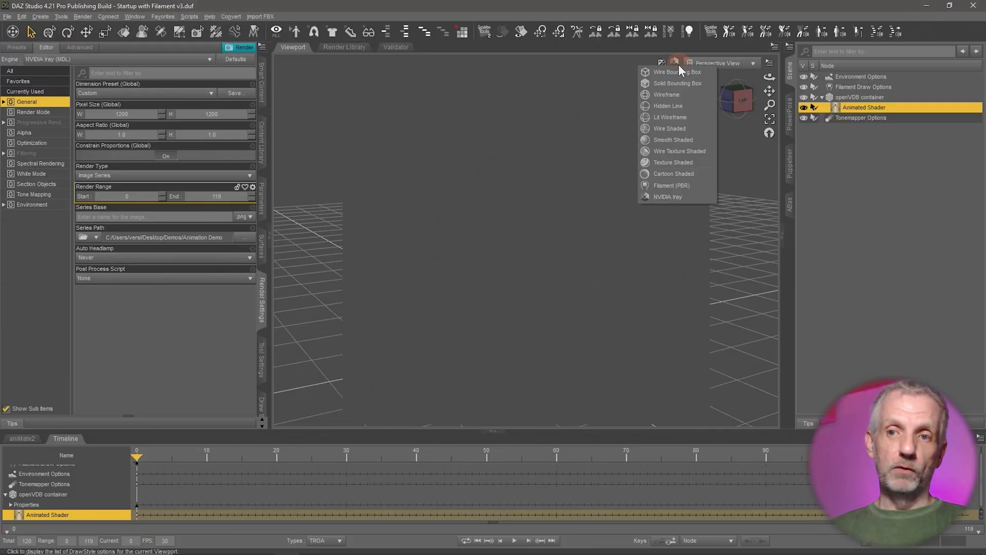
click(678, 186)
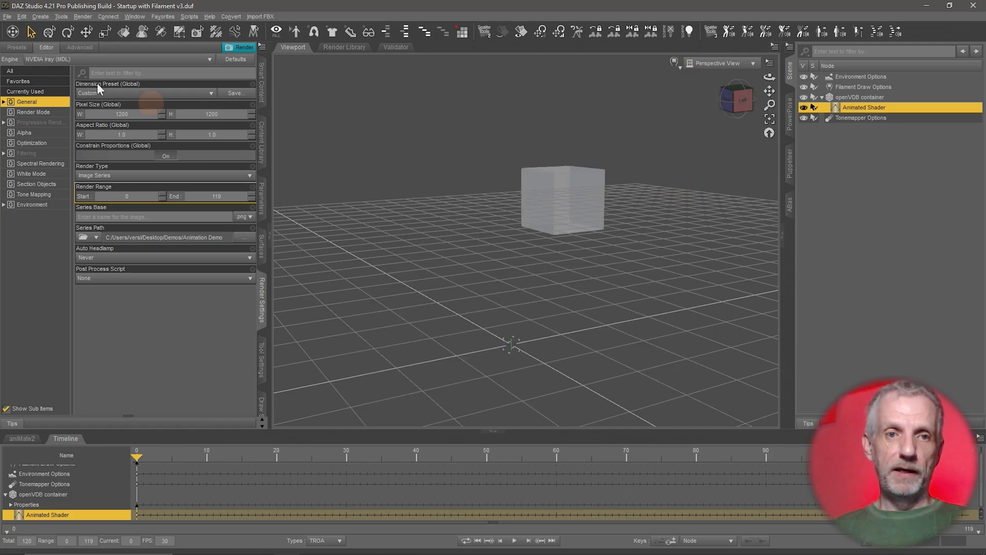
Start a new empty scene without saving changes to the current one
click(7, 17)
click(29, 32)
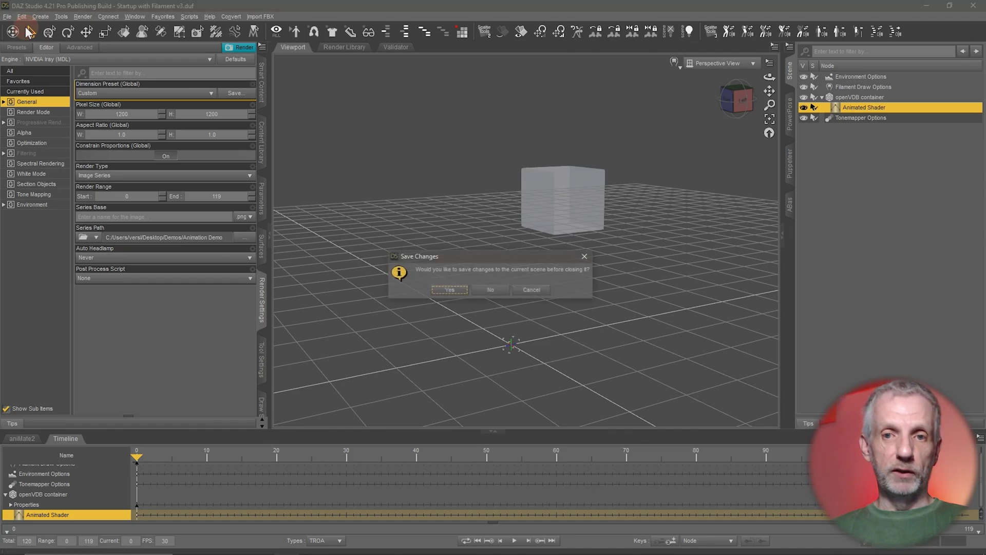
click(491, 291)
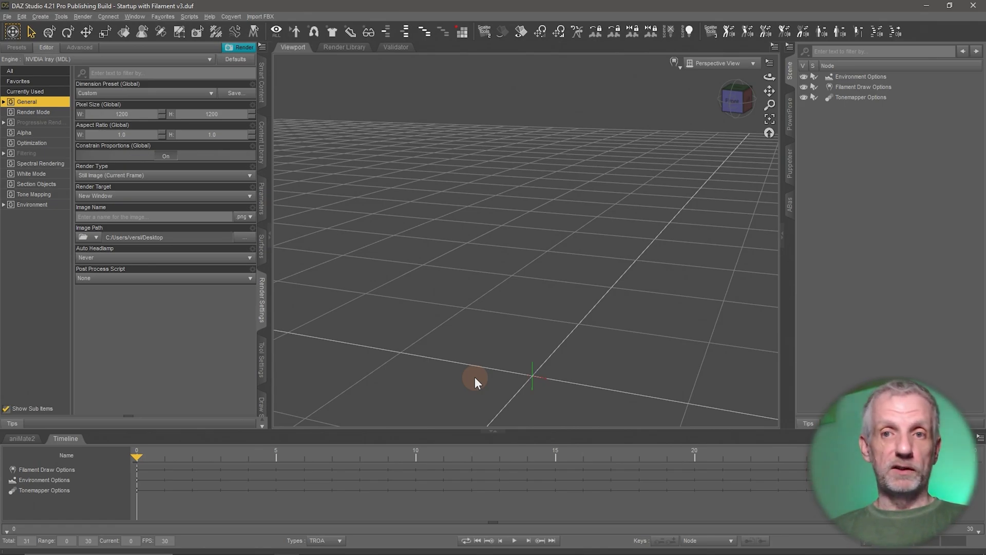
Switch to the Downloads folder in File Explorer and delete the old Building_Implosion folder
key(alt+Tab)
key(Tab)
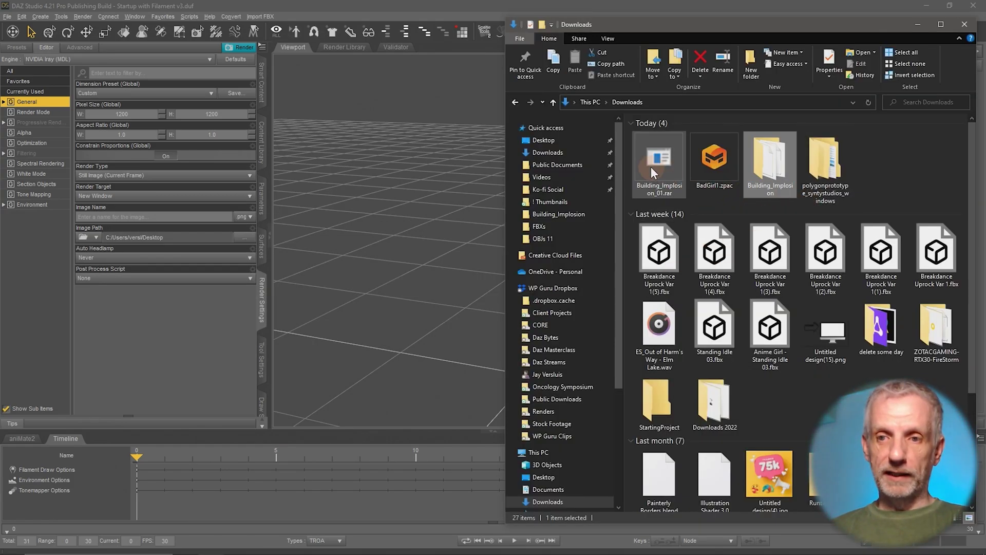
click(675, 169)
click(772, 156)
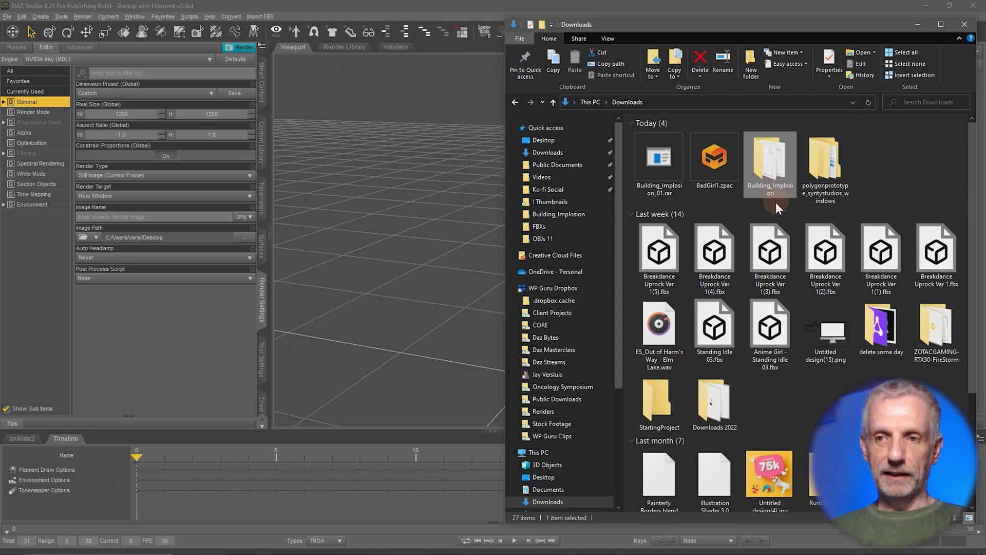
key(Delete)
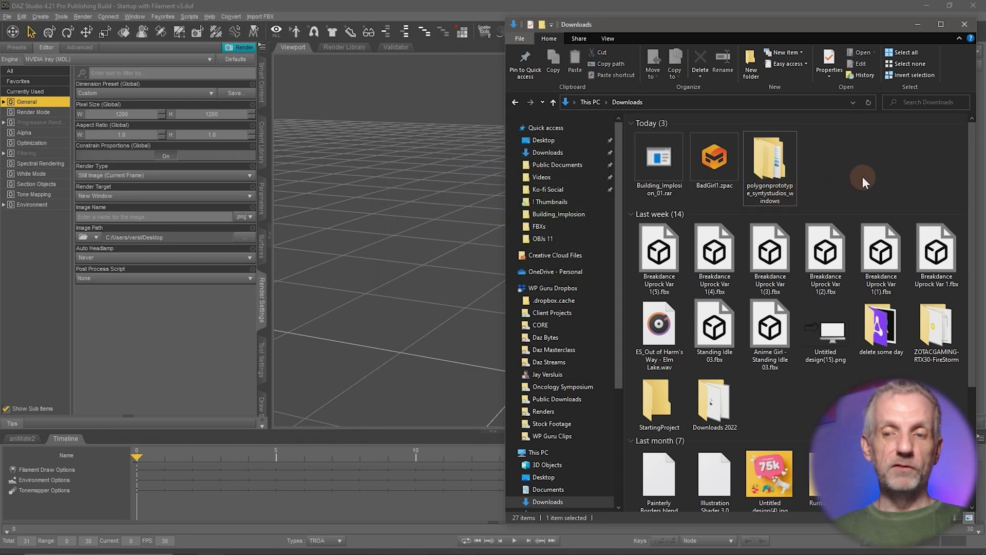
Extract Building_Implosion_01.rar into the Downloads folder with 7-Zip, overwriting all existing files
click(657, 156)
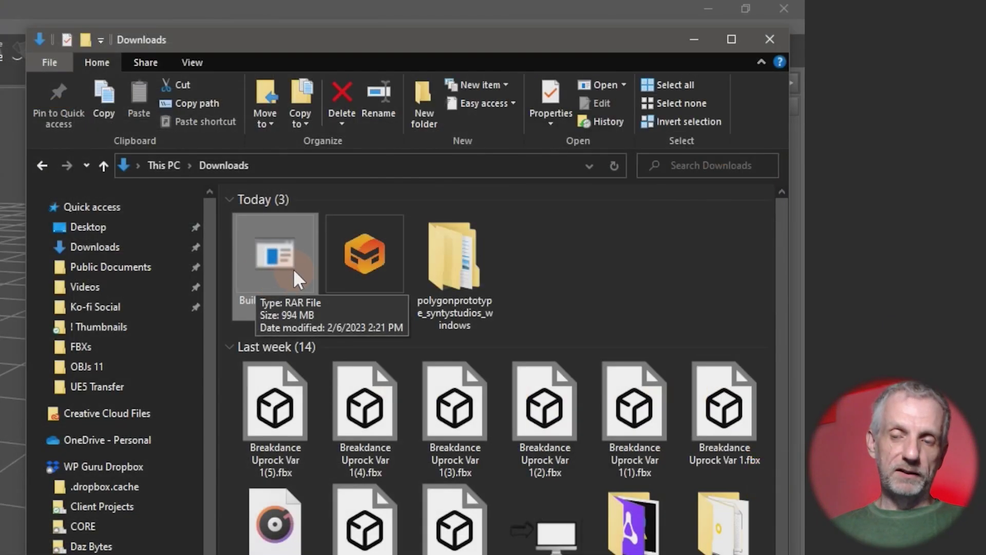
right_click(294, 270)
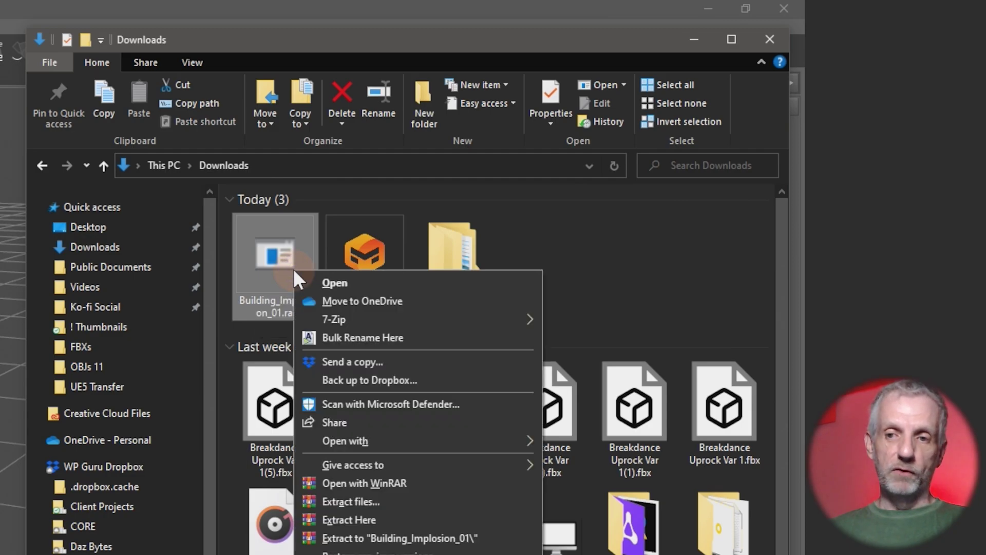
mouse_move(320, 317)
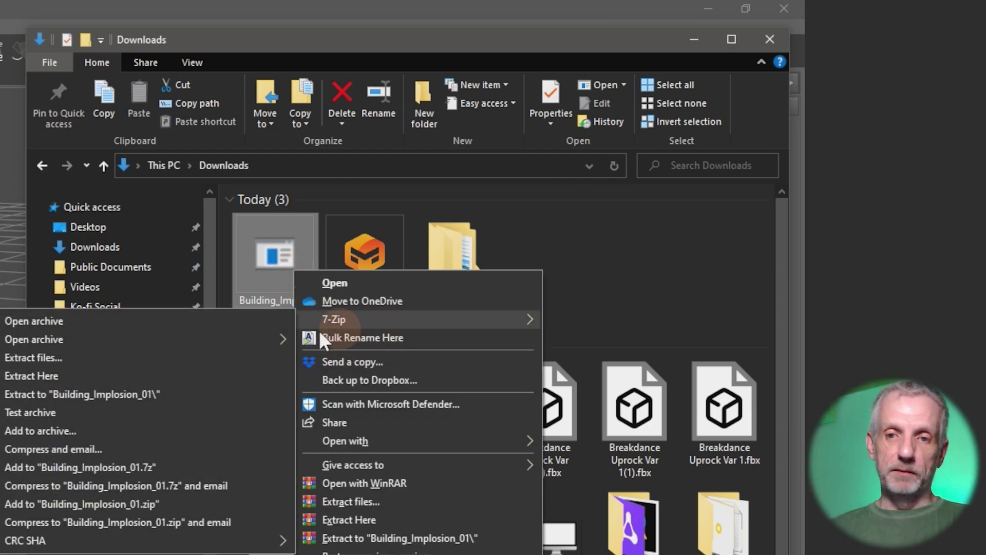
click(237, 374)
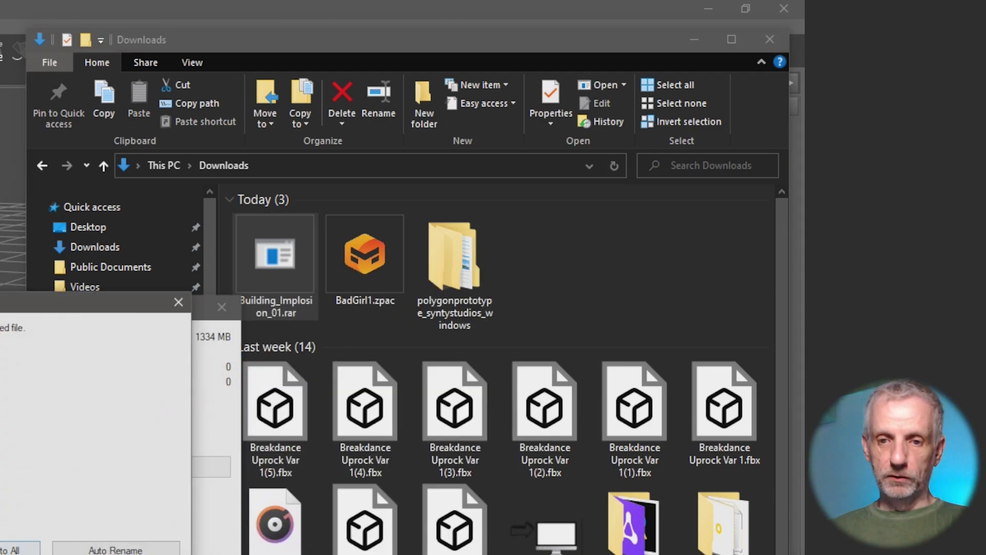
click(4, 548)
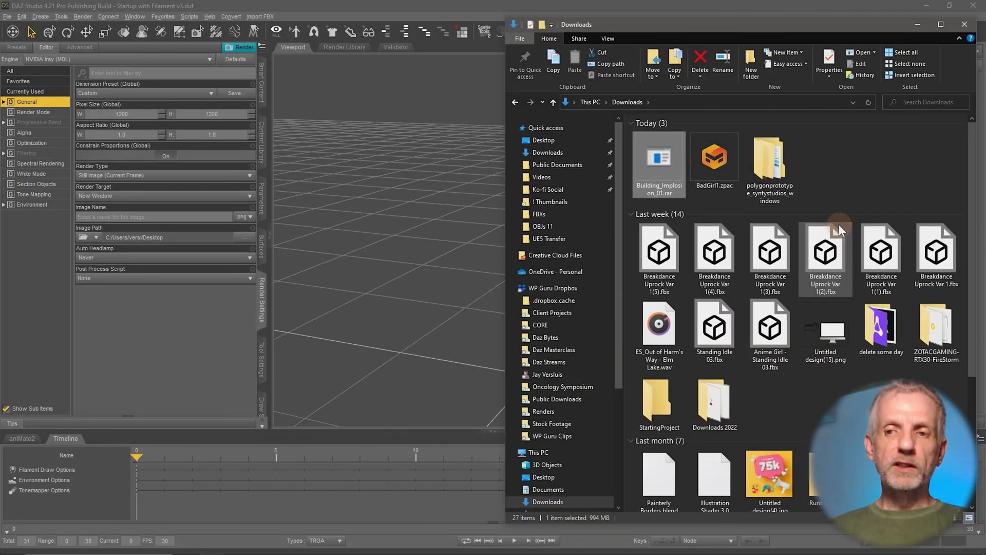
Open the extracted Building_Implosion_01 folder and look through the numbering of its VDB file sequence
scroll(839, 224, down, 5)
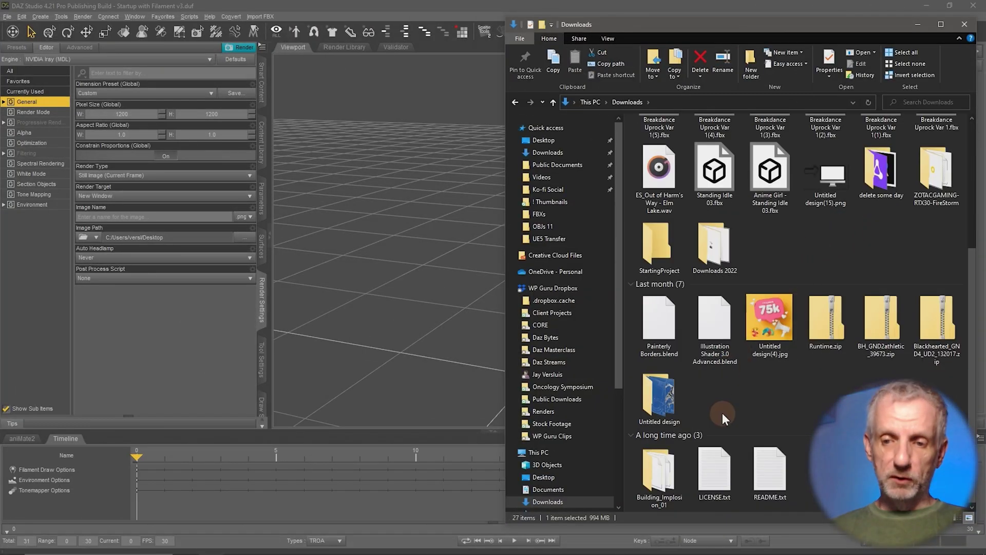
click(663, 470)
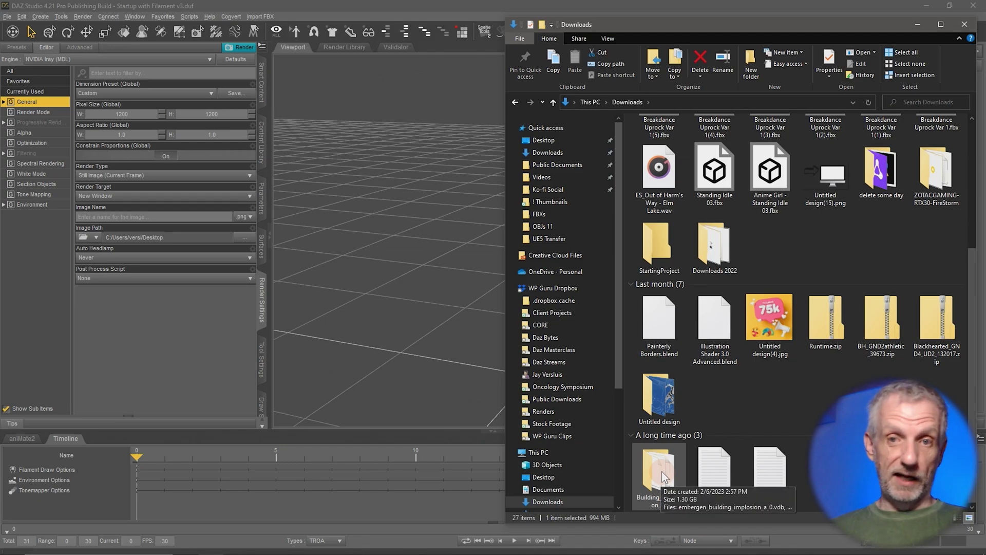
click(661, 470)
double_click(662, 471)
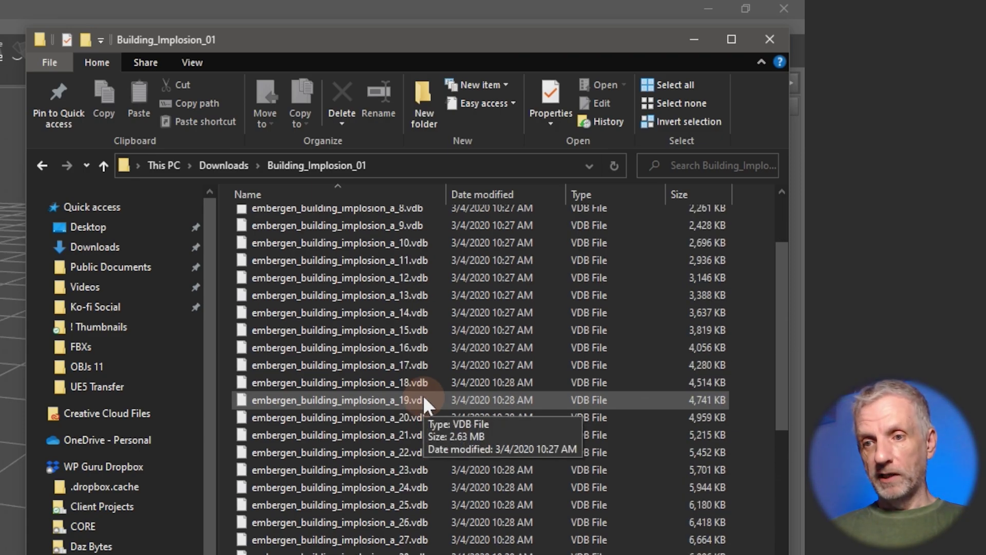
scroll(424, 398, down, 20)
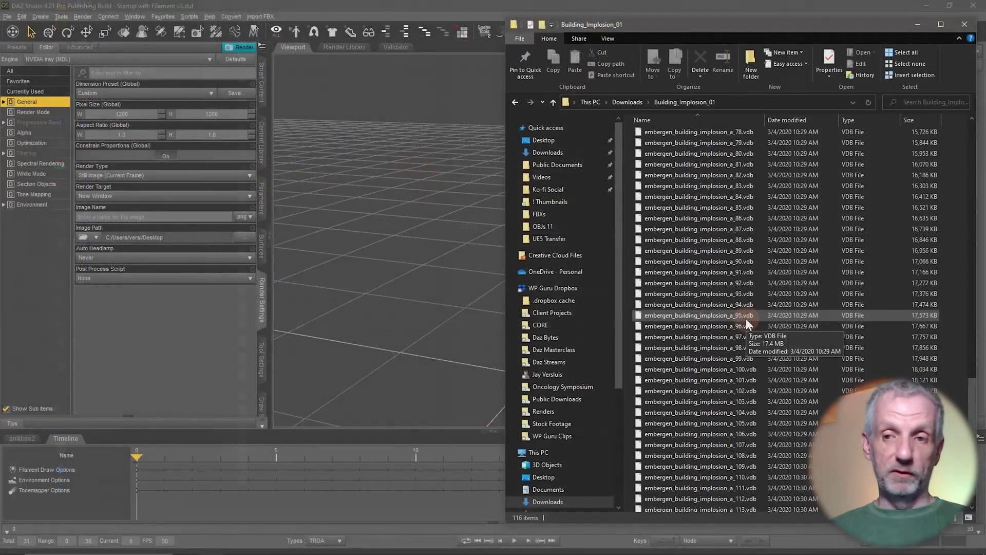
scroll(417, 174, up, 20)
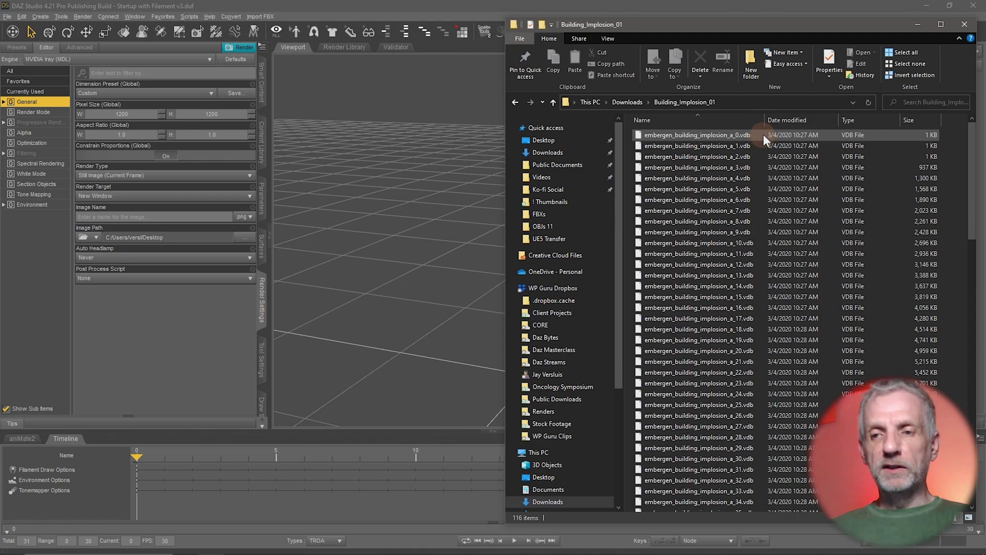
Switch to the browser and open bulkrenameutility.co.uk in a new tab
key(alt+Tab)
key(Tab)
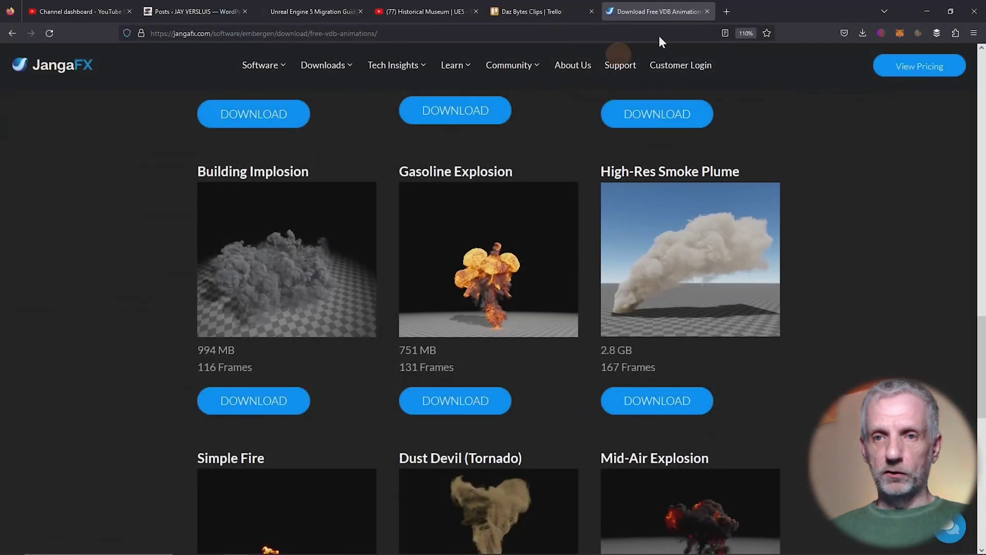
click(719, 13)
text(bul)
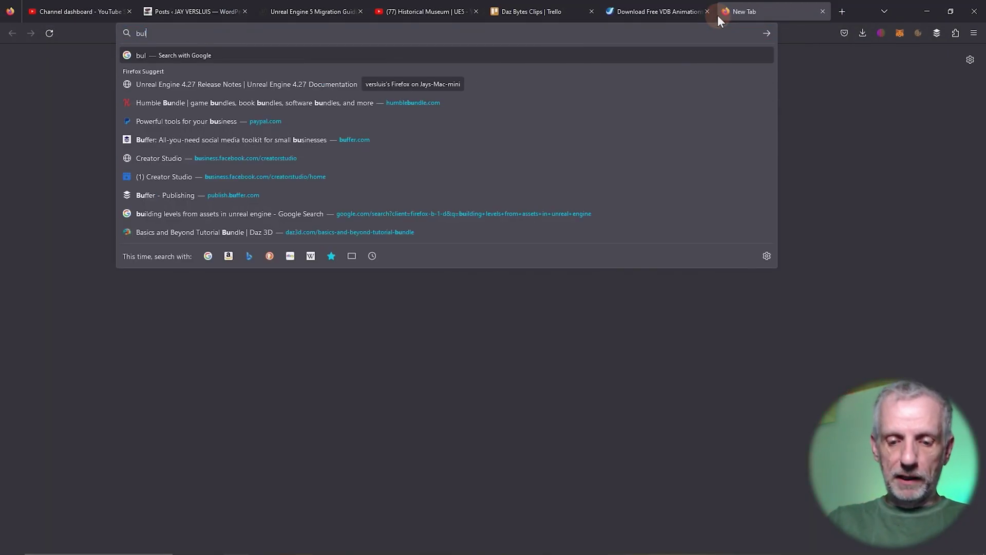
text(krenameutili)
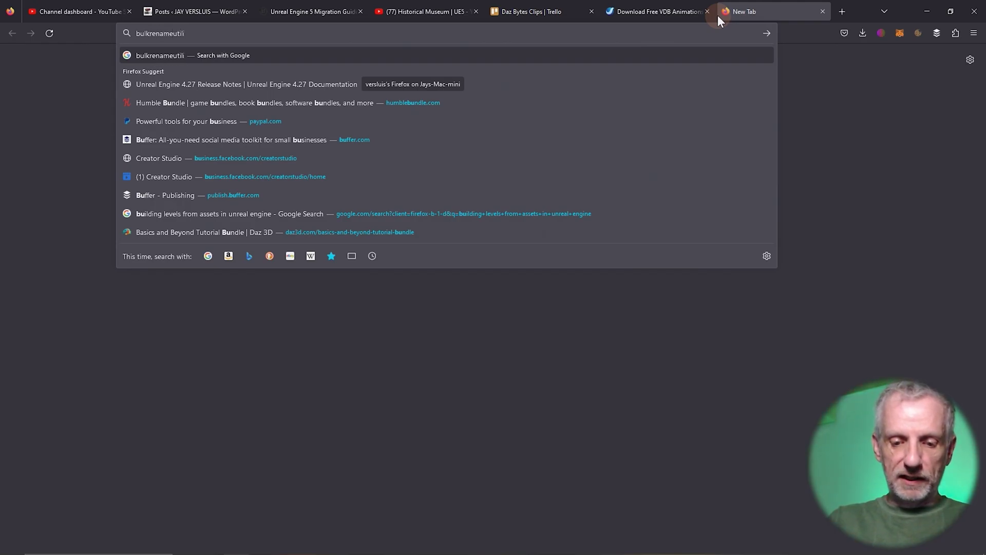
text(ty.co.uk)
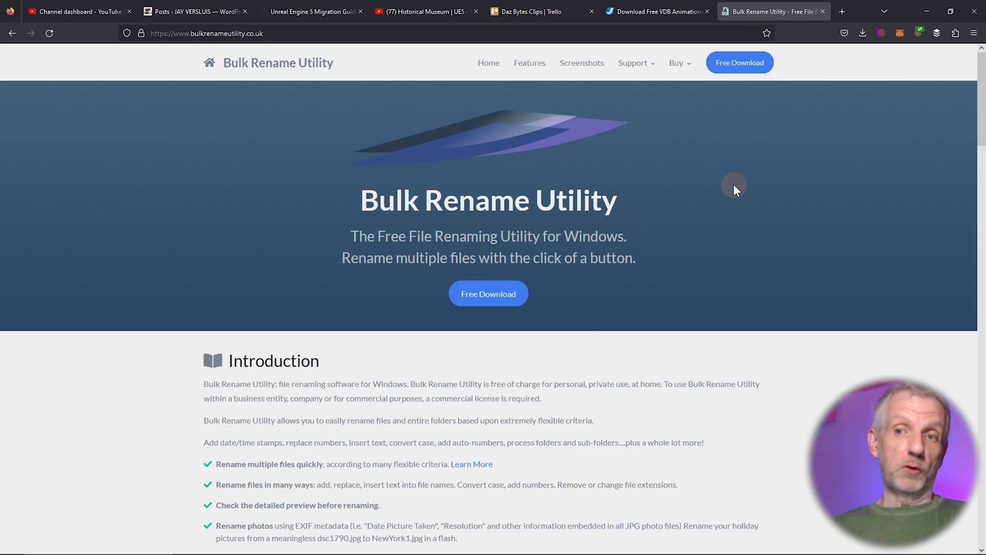
Switch to File Explorer, select the VDB files numbered 0 to 9 and open them in Bulk Rename Utility
key(alt+Tab)
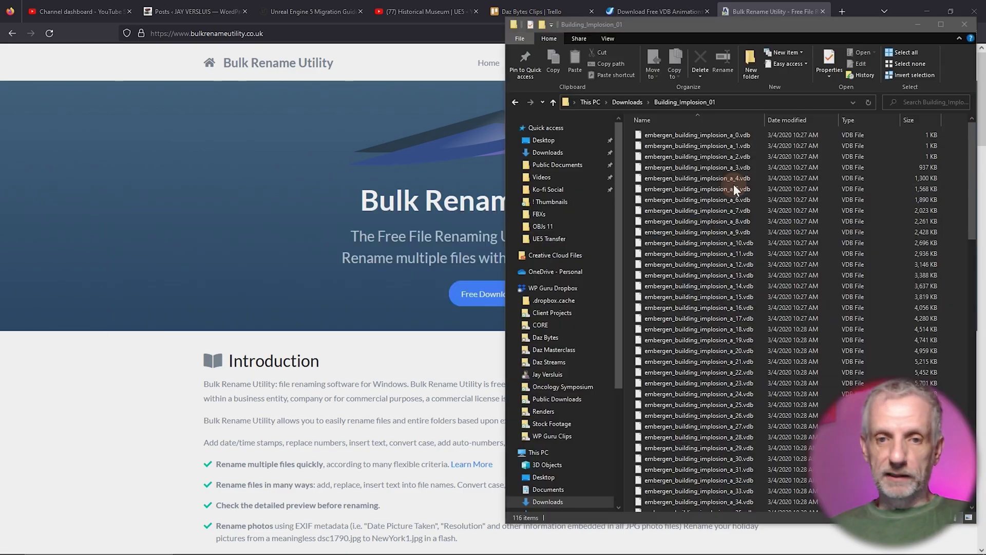
click(707, 135)
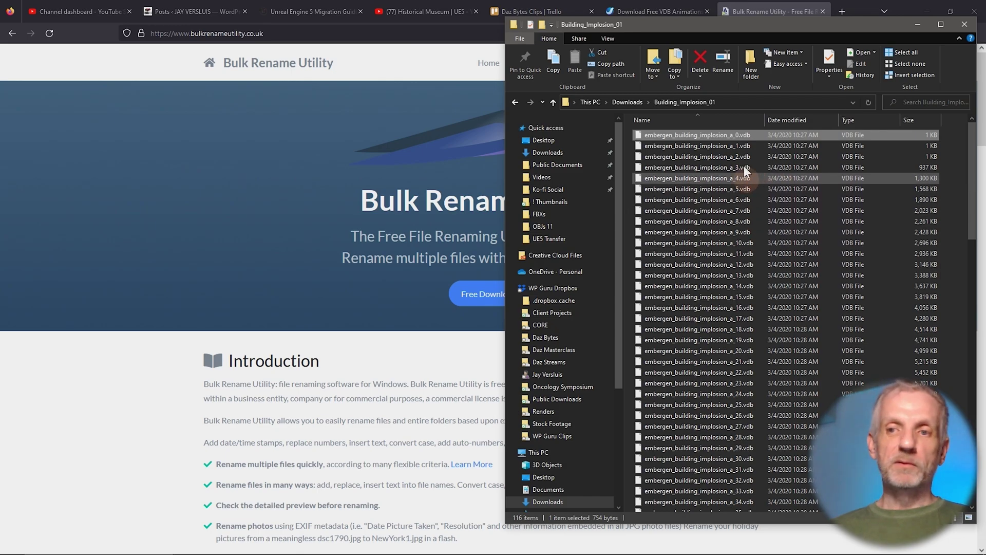
shift+click(723, 232)
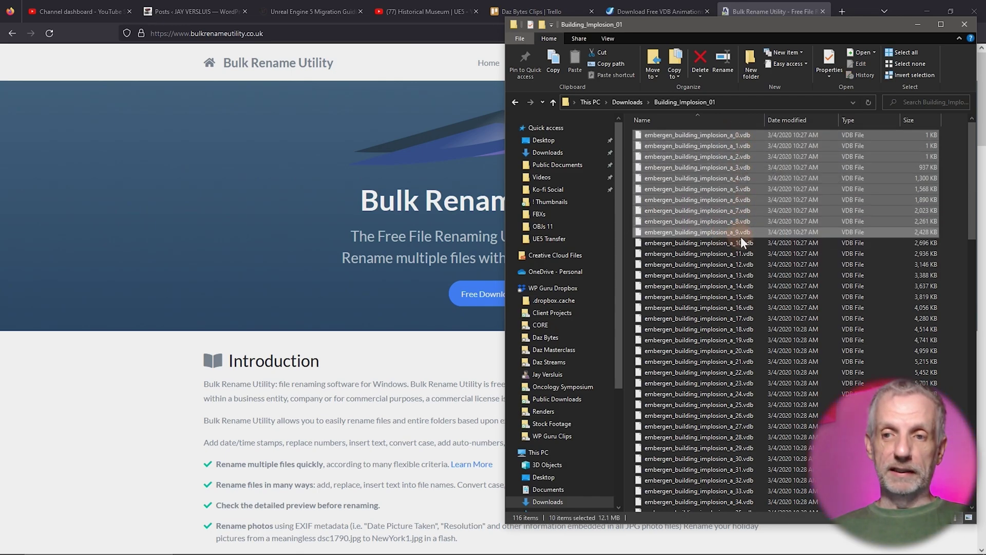
right_click(729, 232)
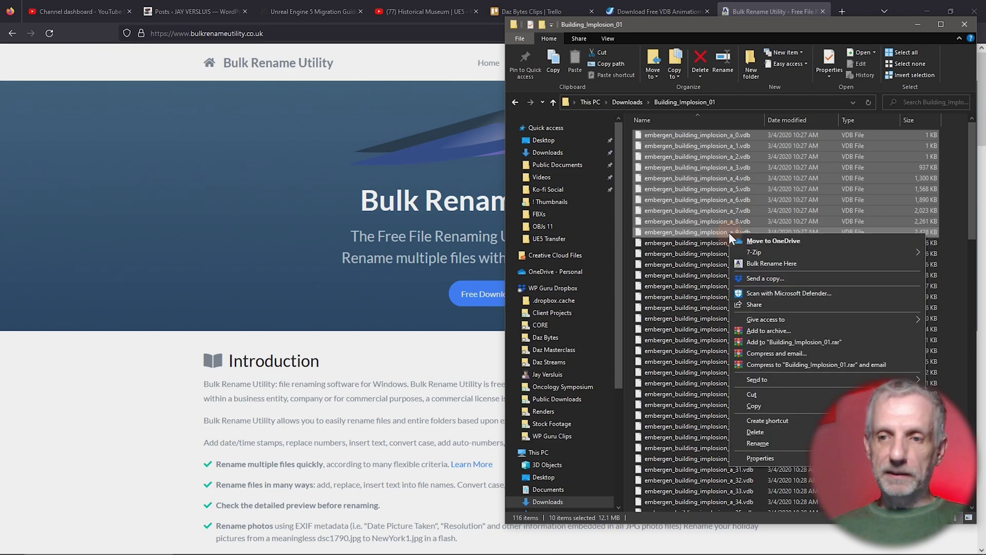
click(813, 262)
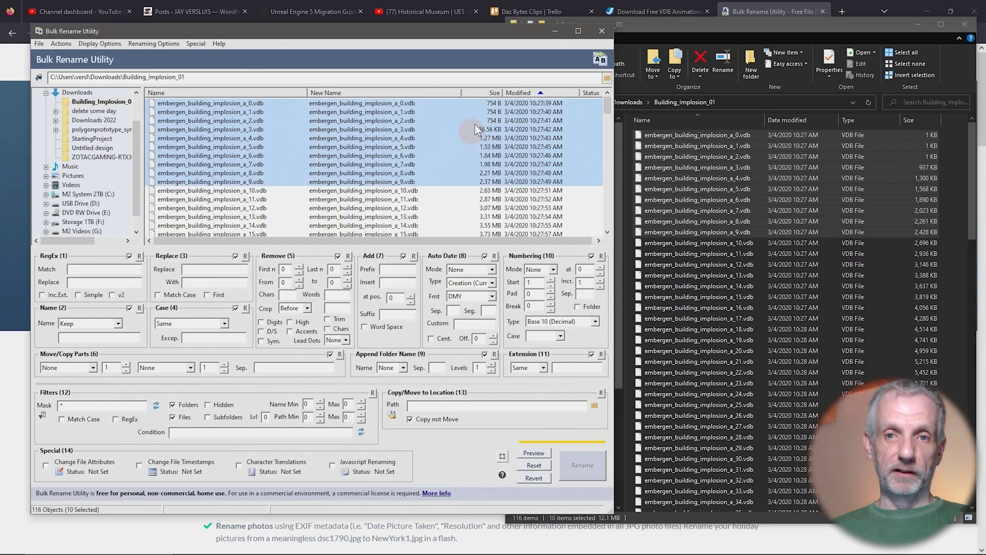
drag(347, 32, 322, 12)
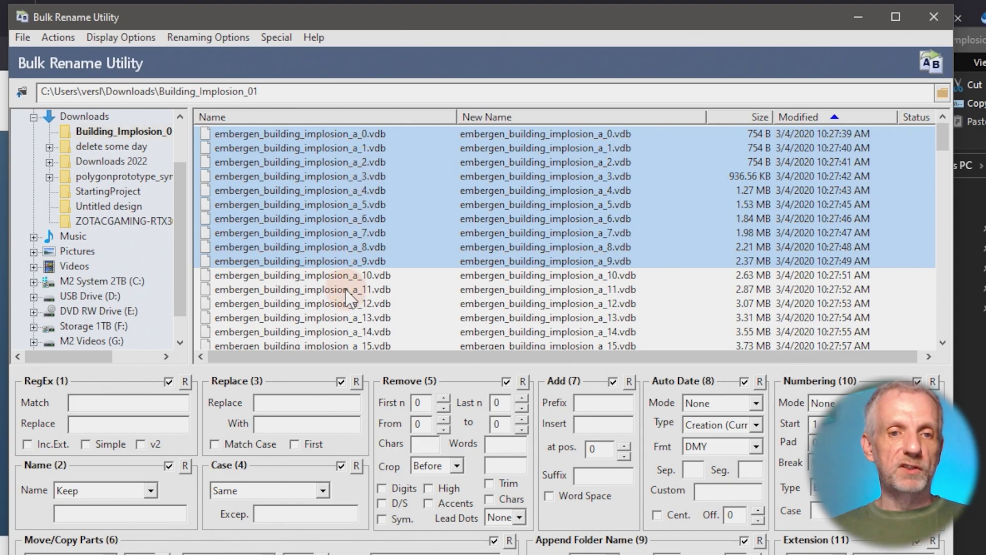
Rename the selected files 0 to 9 by replacing "_a_" with "_a_000" in their names
click(315, 400)
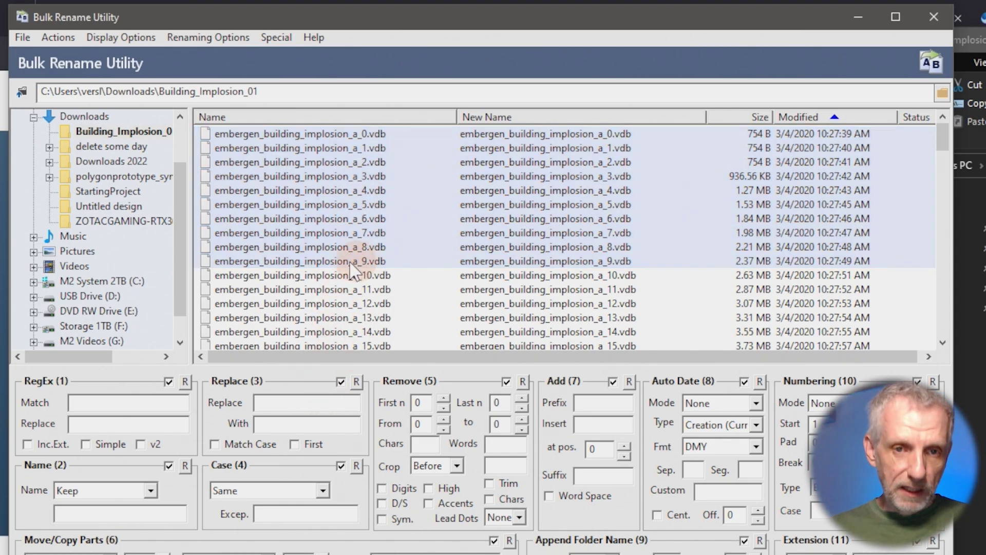
text(_a_)
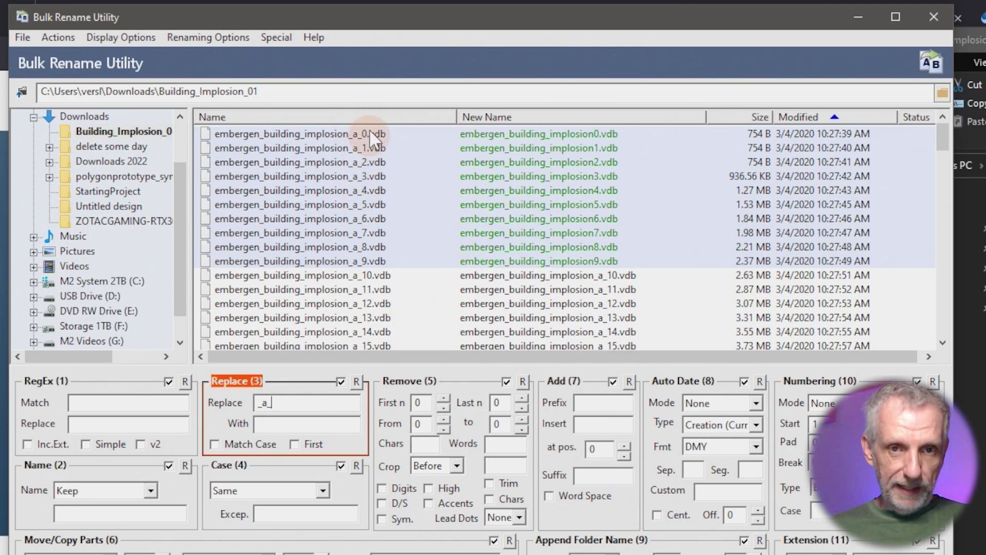
click(329, 427)
text(_a_)
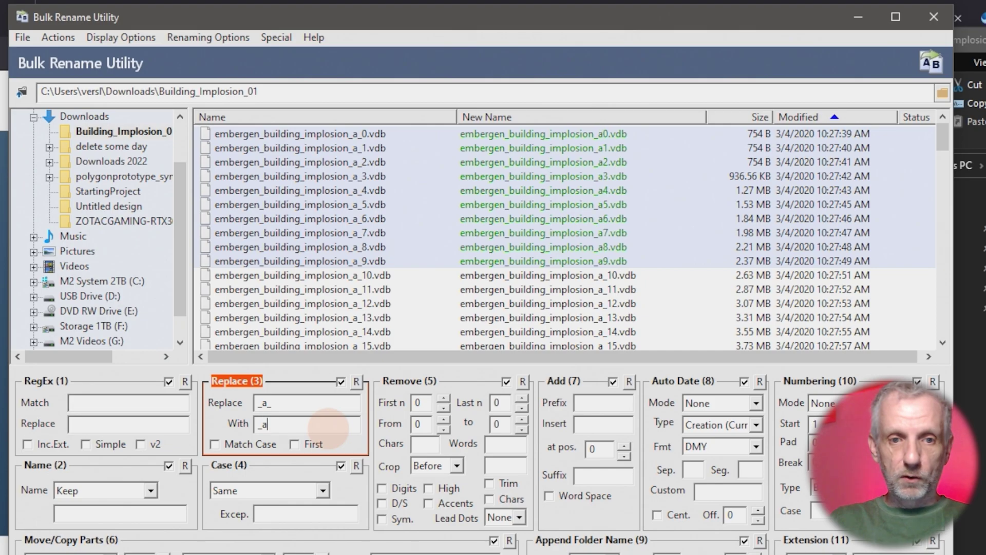
text(000)
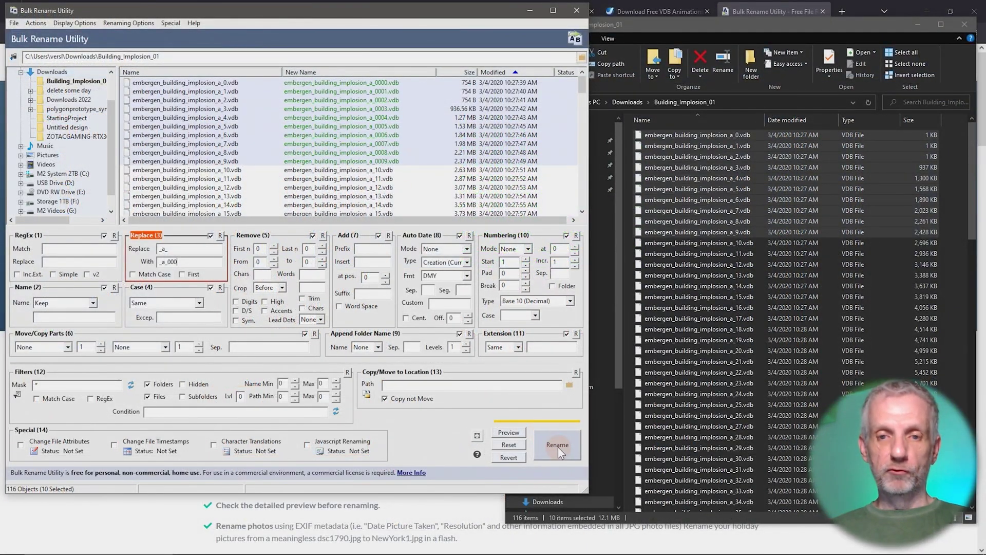
click(558, 445)
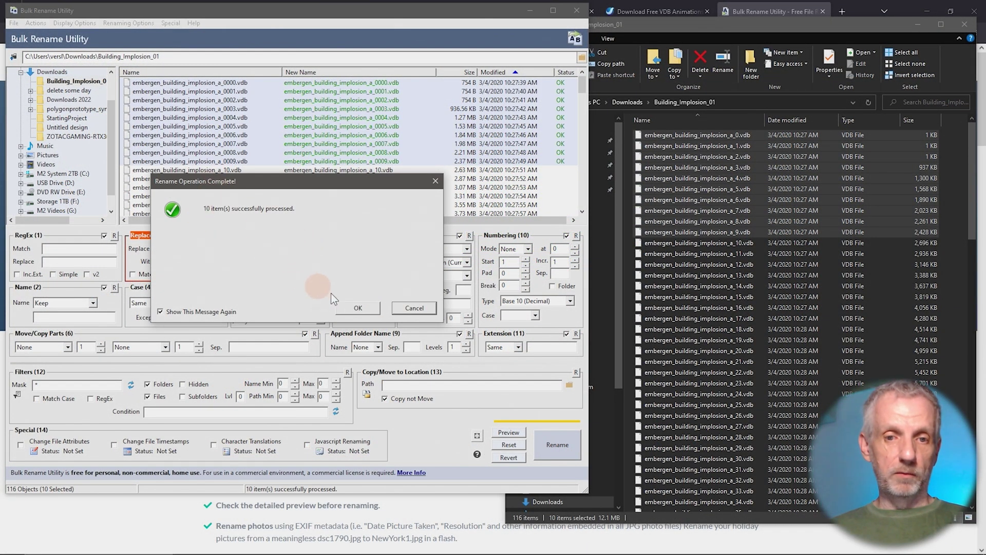
click(359, 309)
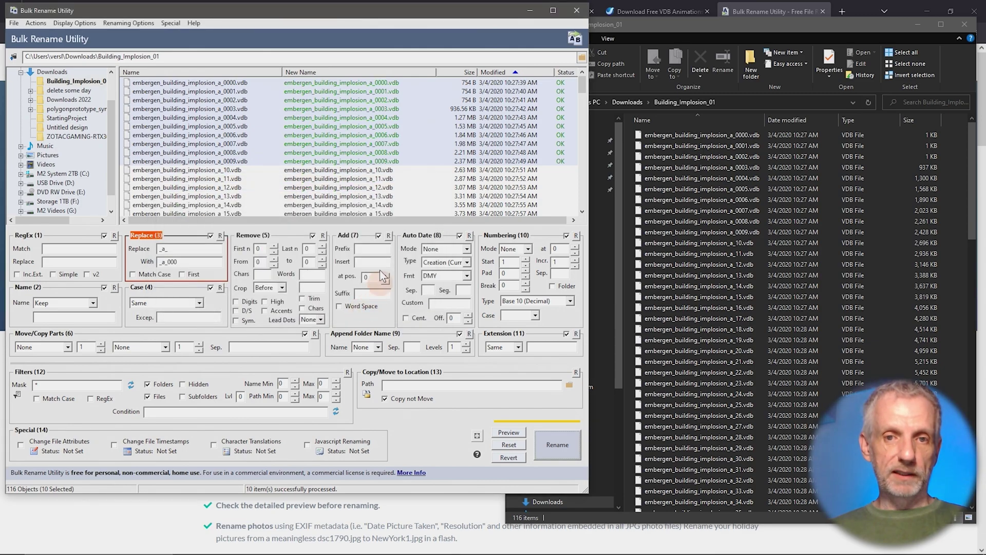
Select the files numbered 10 to 99 and rename them by replacing "_a_" with "_a_00"
click(377, 172)
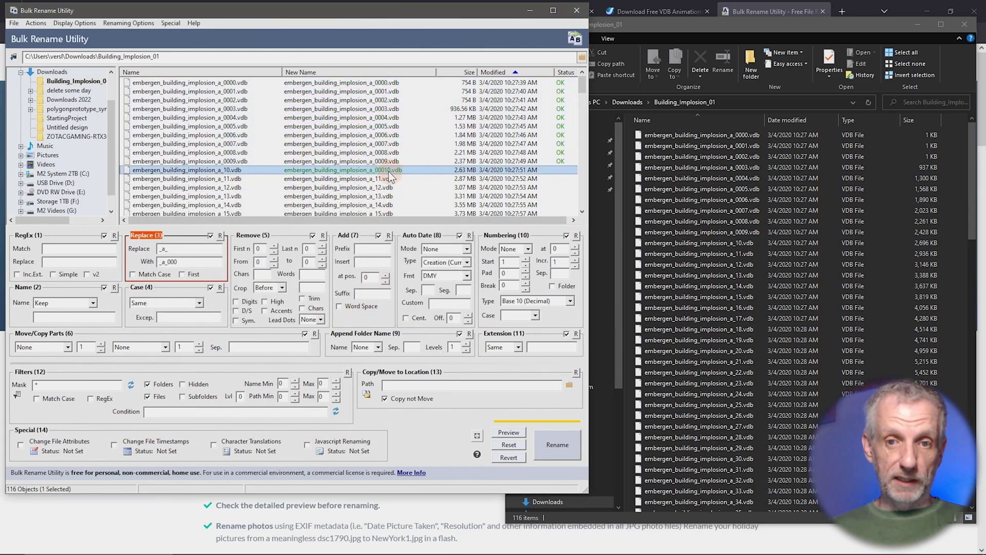
scroll(399, 171, down, 20)
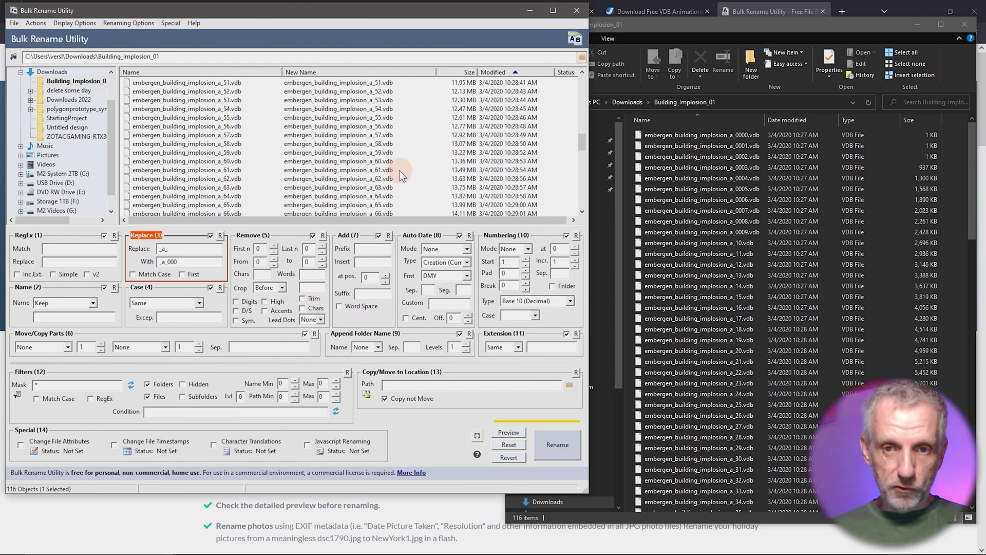
scroll(399, 171, down, 10)
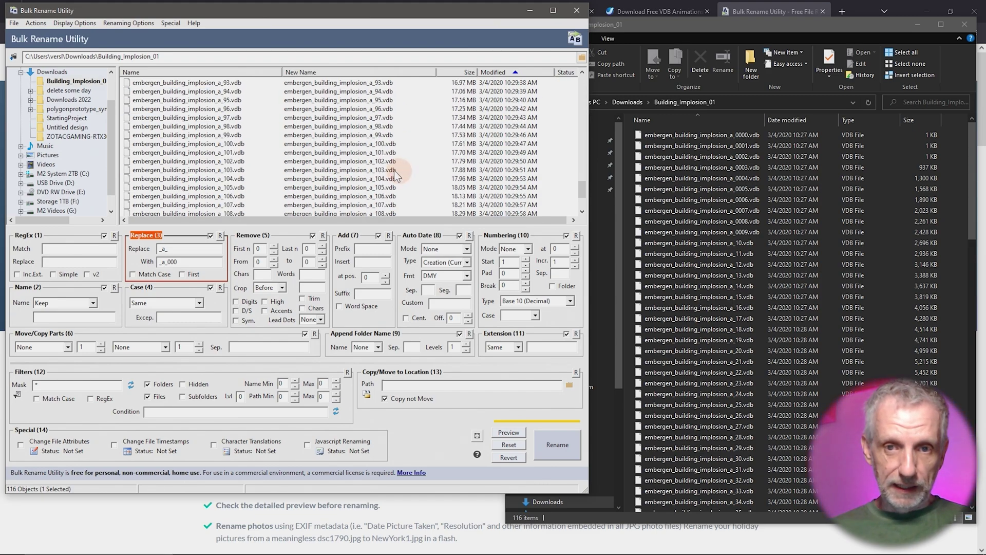
shift+click(357, 136)
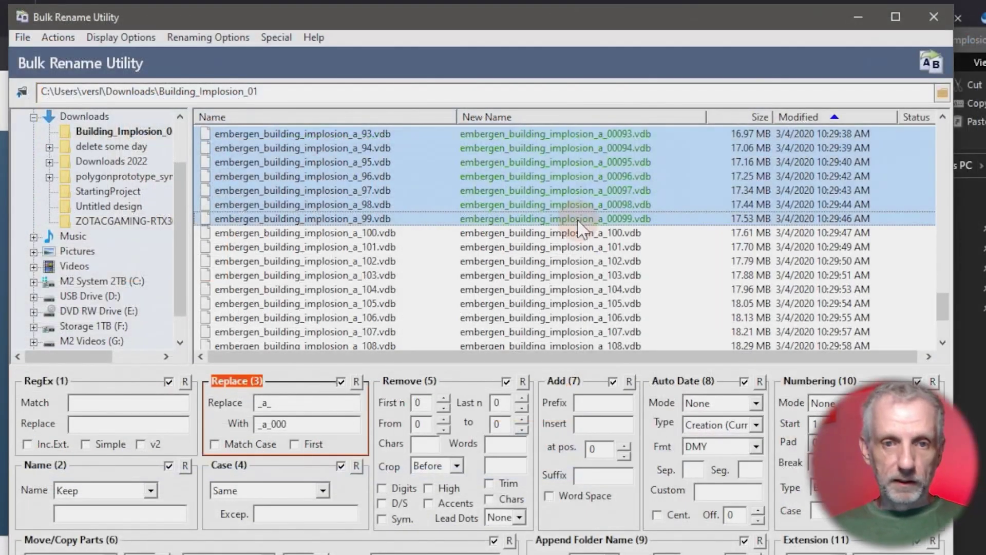
click(278, 407)
click(299, 424)
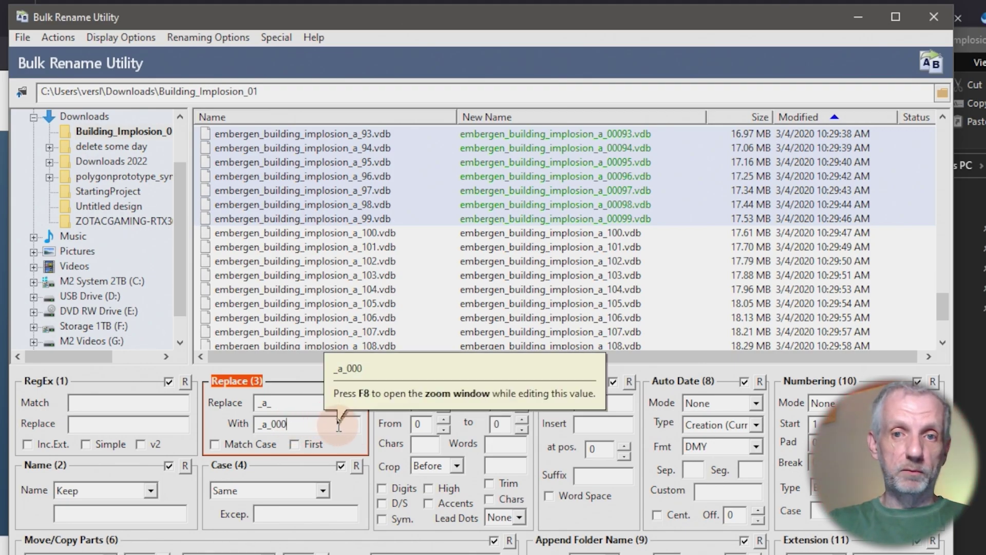
key(BackSpace)
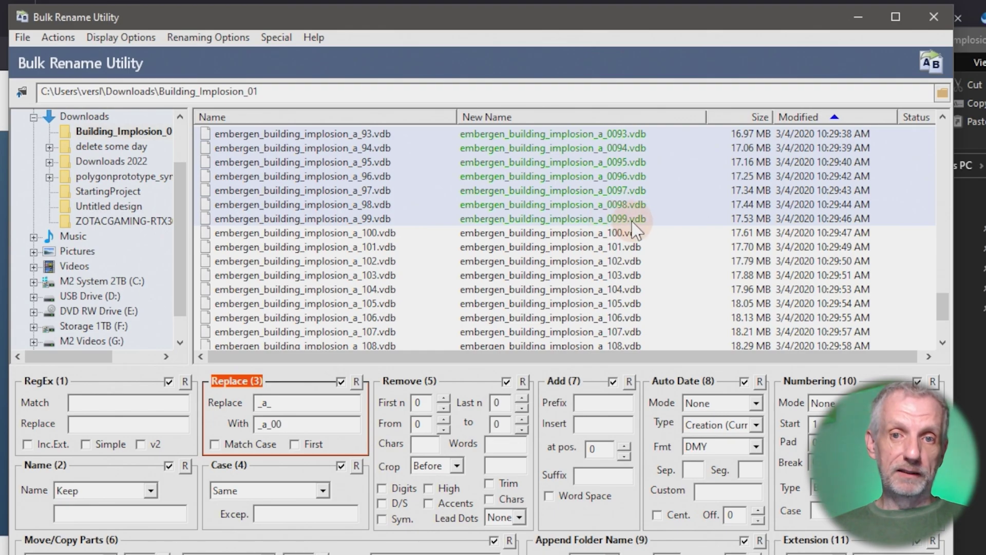
click(904, 552)
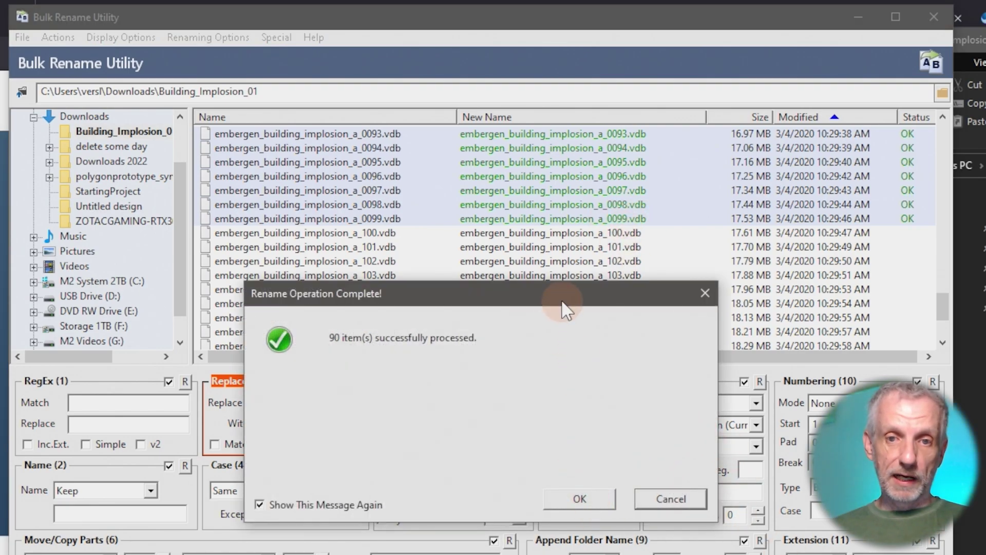
drag(562, 303, 536, 194)
click(566, 390)
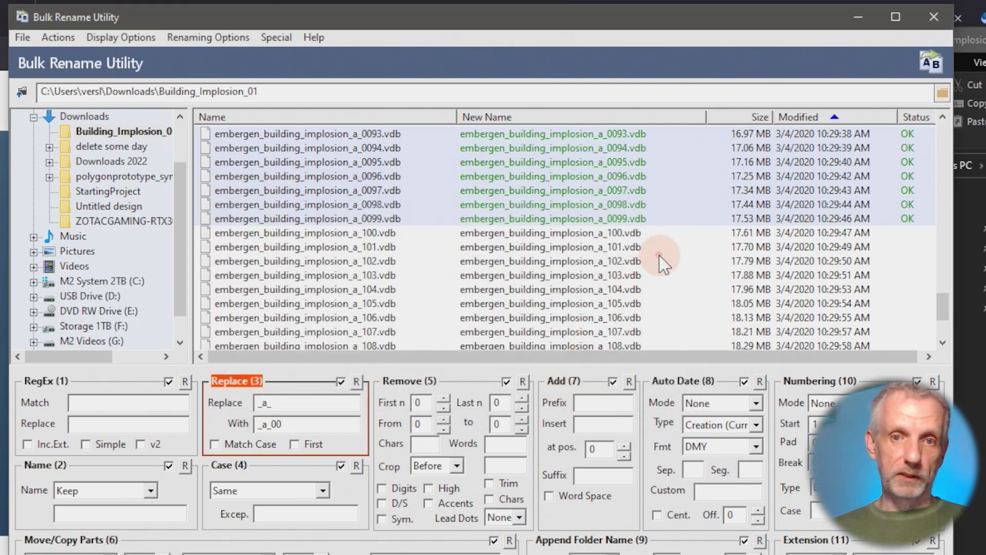
Select the files numbered 100 to 115 and rename them by replacing "_a_" with "_a_0"
click(555, 236)
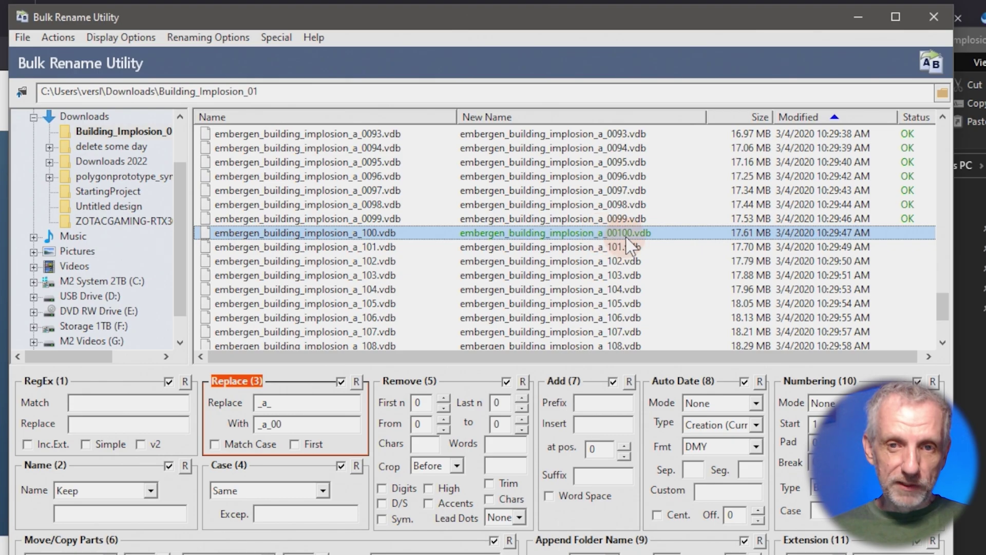
scroll(637, 244, down, 3)
shift+click(593, 331)
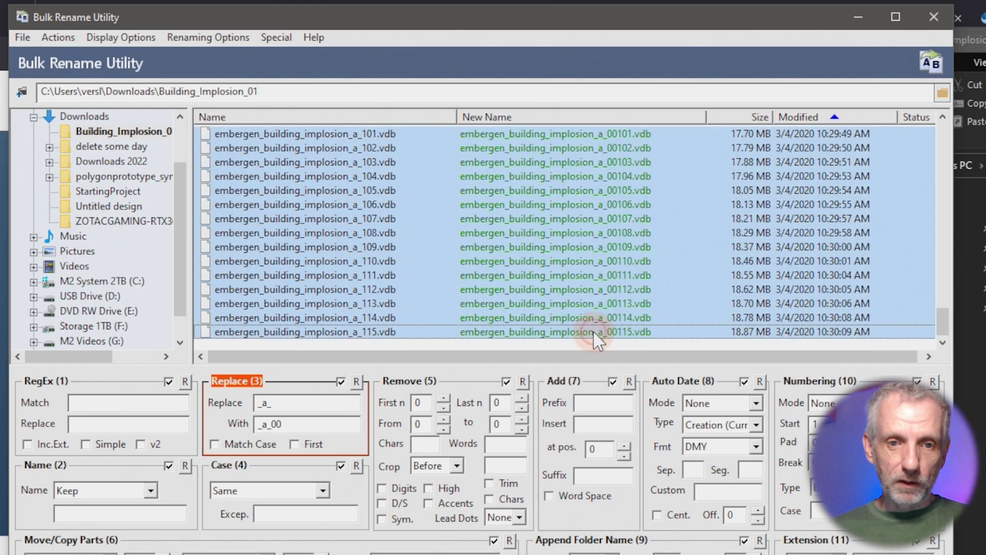
click(319, 423)
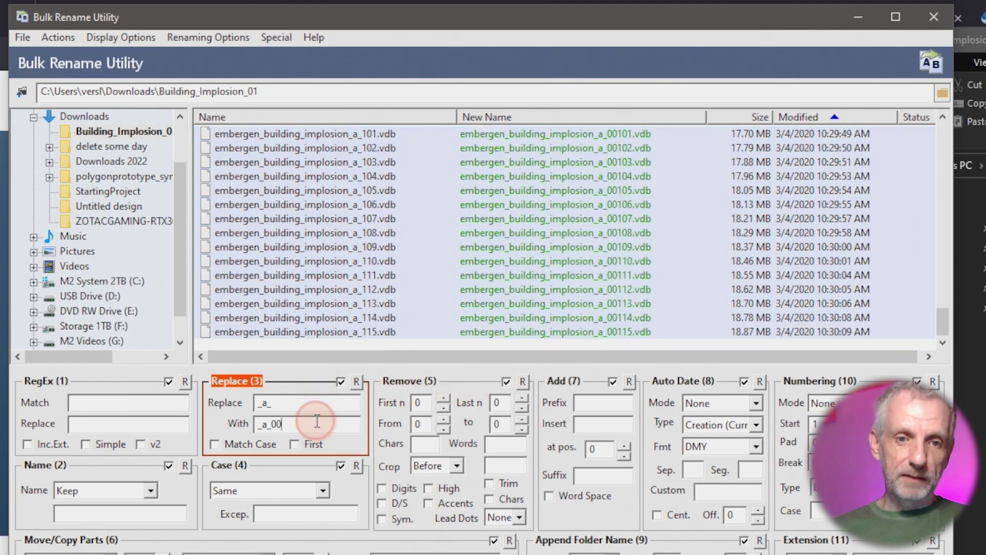
key(BackSpace)
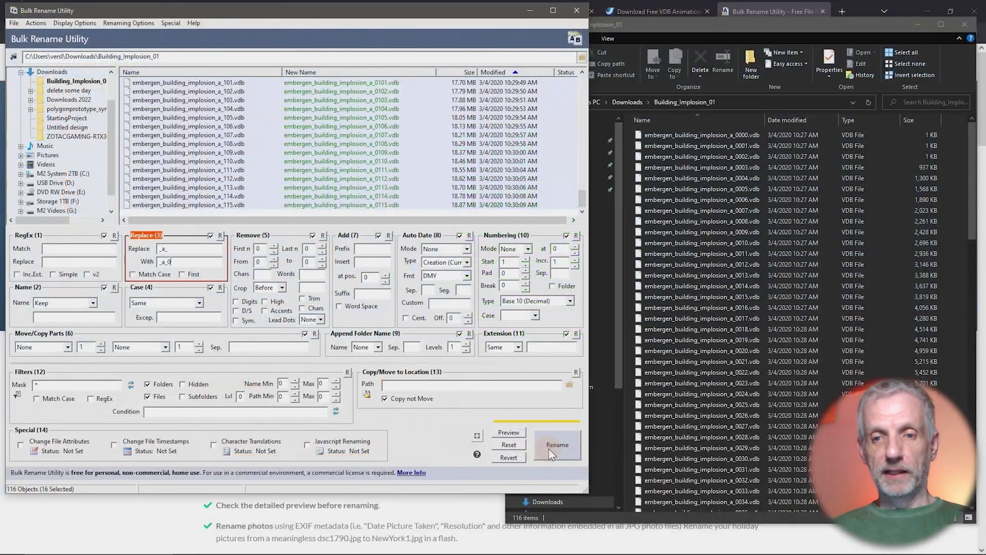
click(548, 448)
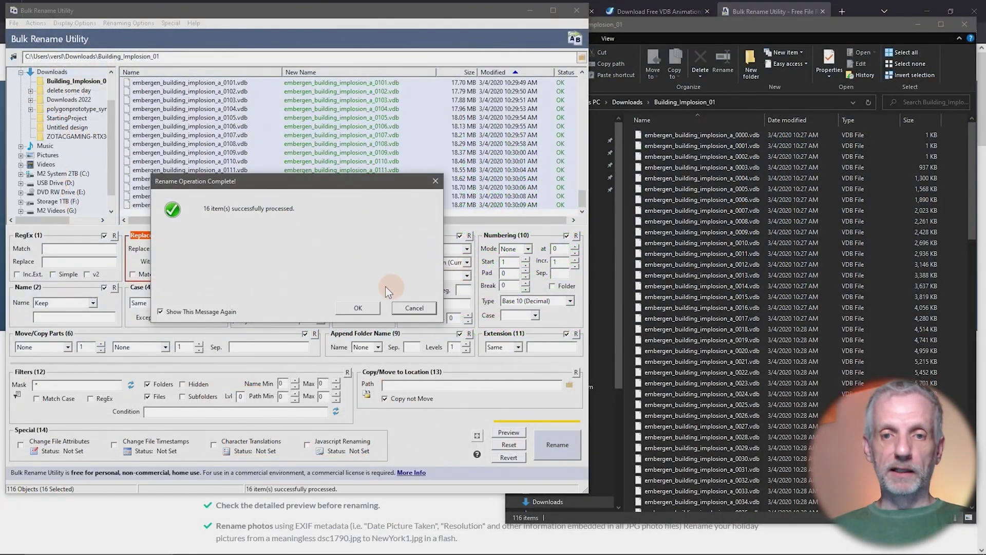
click(357, 307)
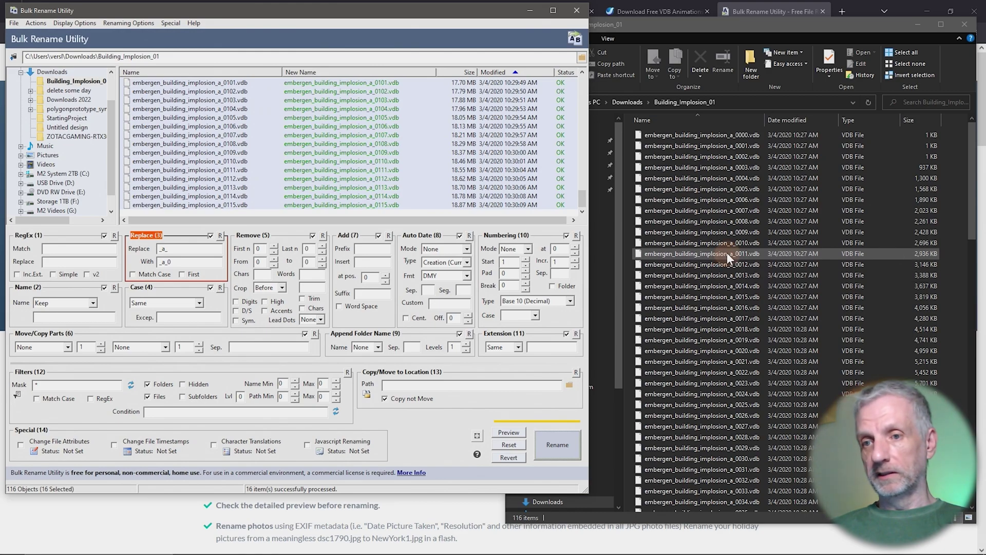
Check the renamed VDB sequence in the Building_Implosion_01 folder and close Bulk Rename Utility
scroll(728, 254, down, 15)
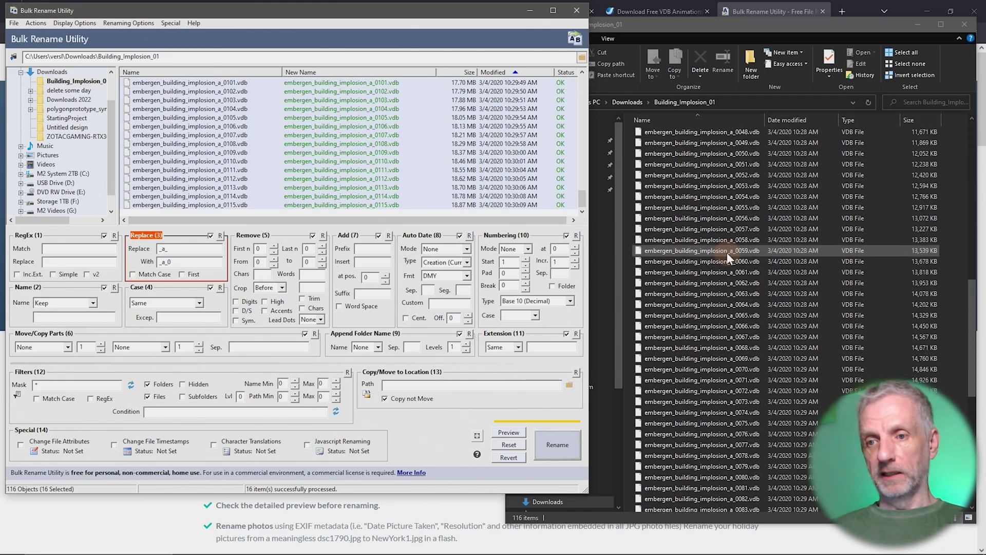
scroll(727, 252, up, 15)
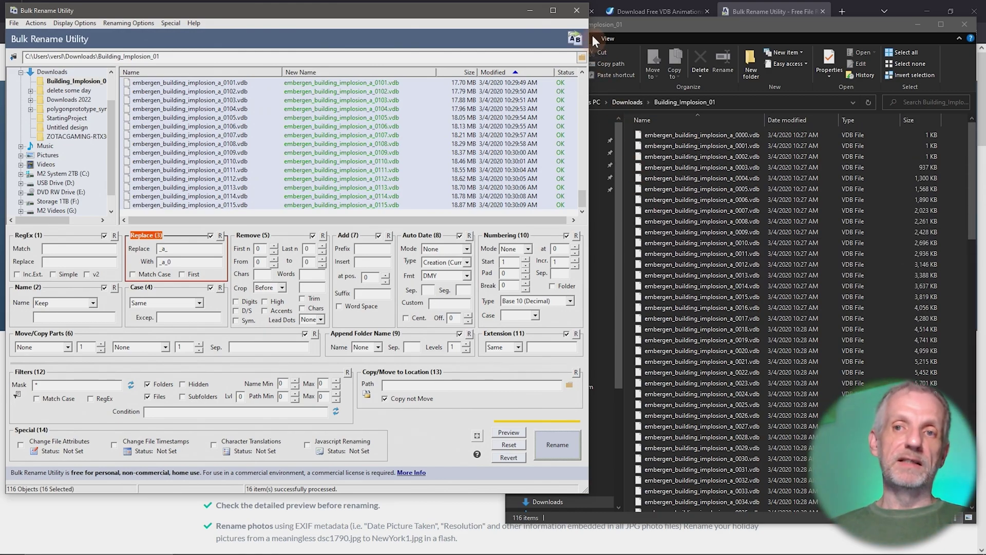
click(584, 12)
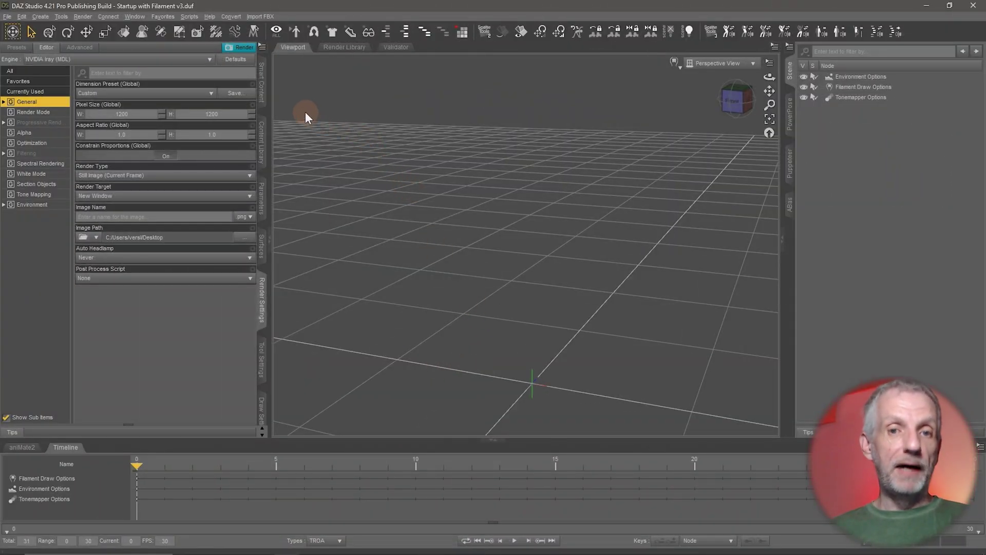
Search the installed products for "aba" and open the props of ABAS: Animated Shaders System
click(262, 82)
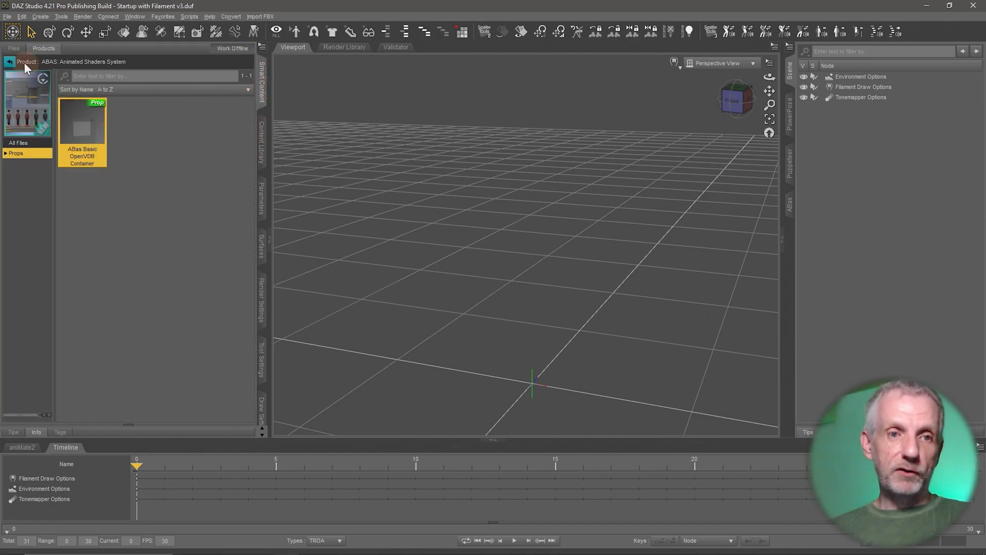
click(10, 62)
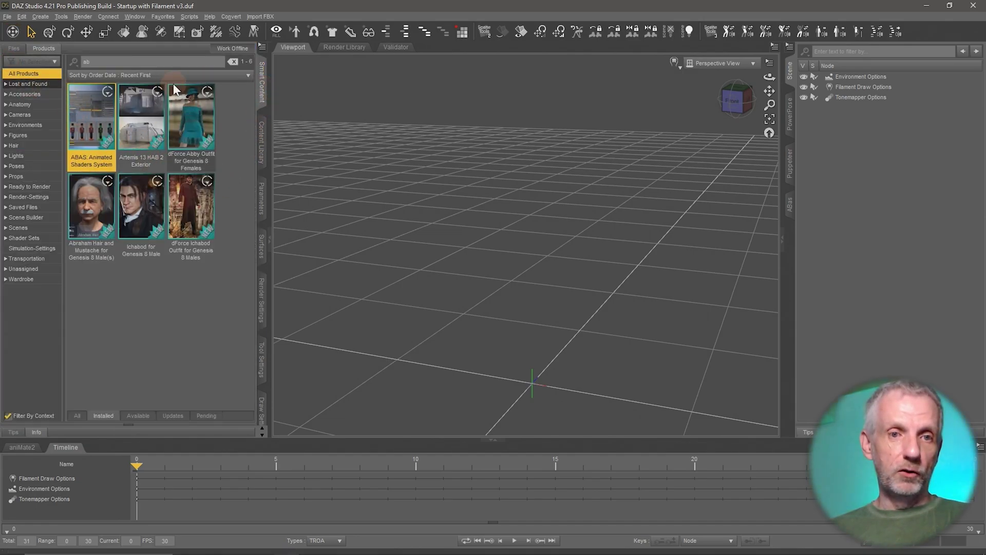
click(232, 61)
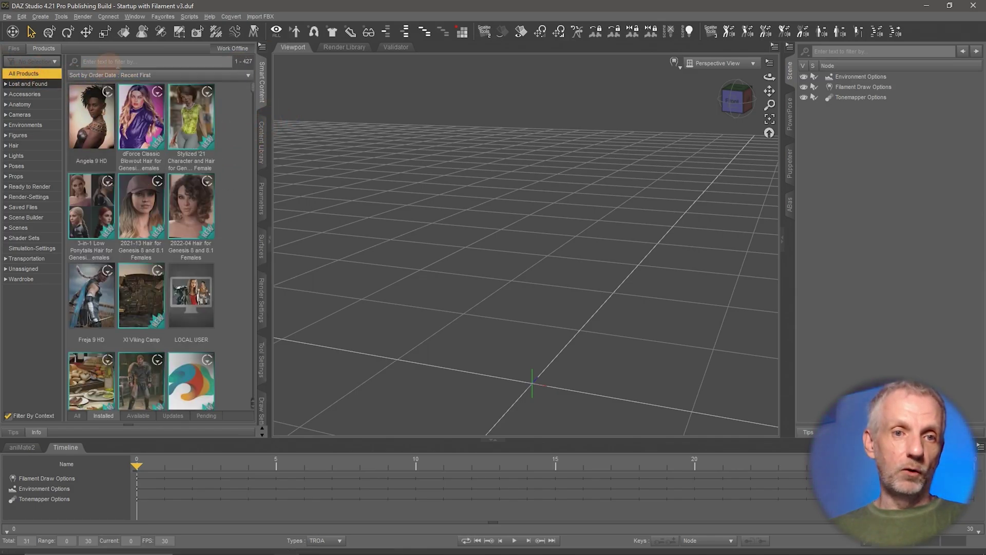
click(134, 61)
text(aba)
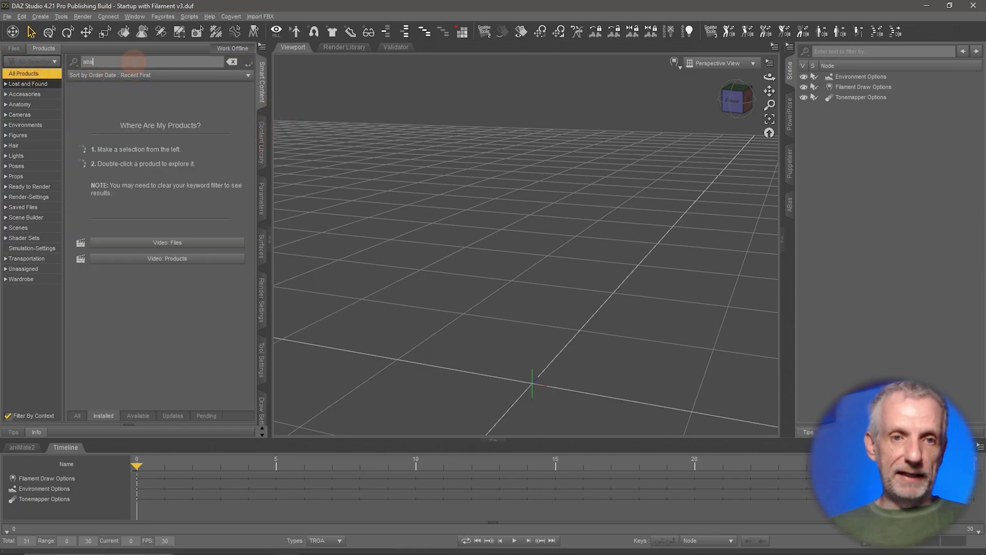
click(99, 128)
click(35, 157)
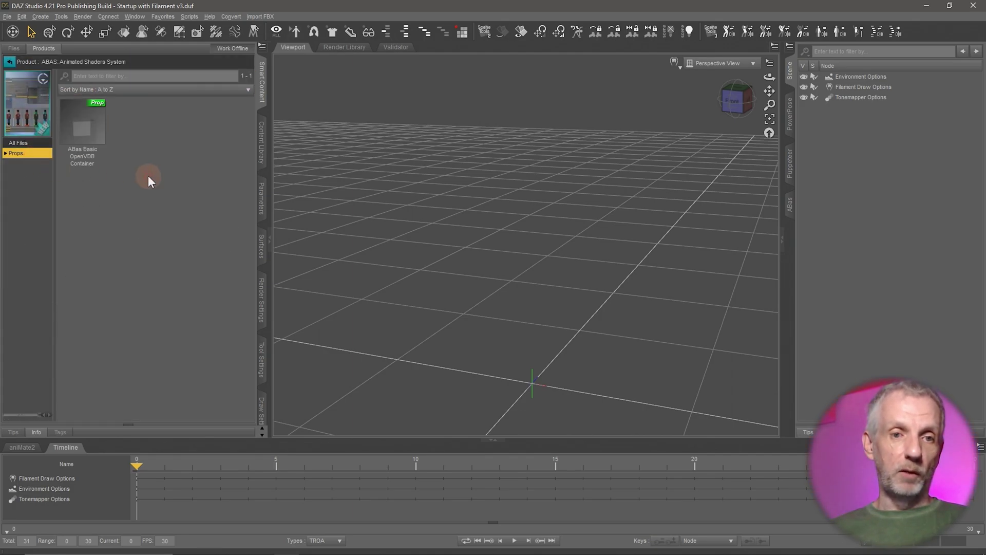
Load the ABas Basic OpenVDB Container into the scene
click(82, 128)
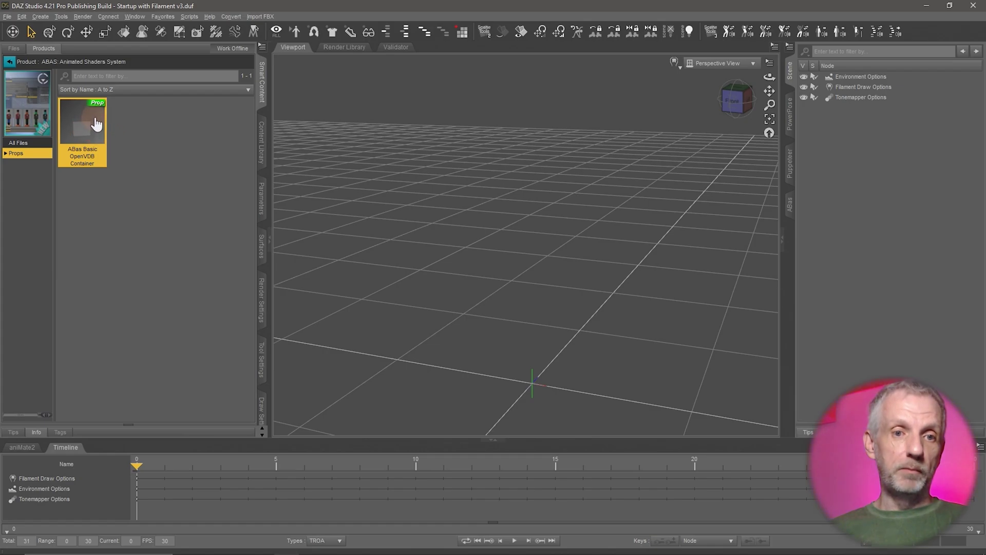
mouse_move(96, 124)
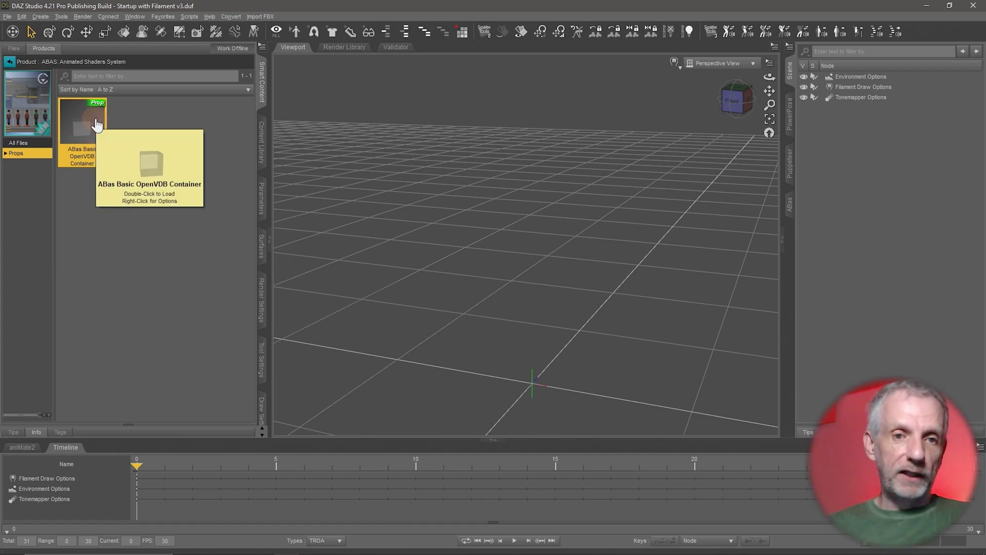
double_click(97, 125)
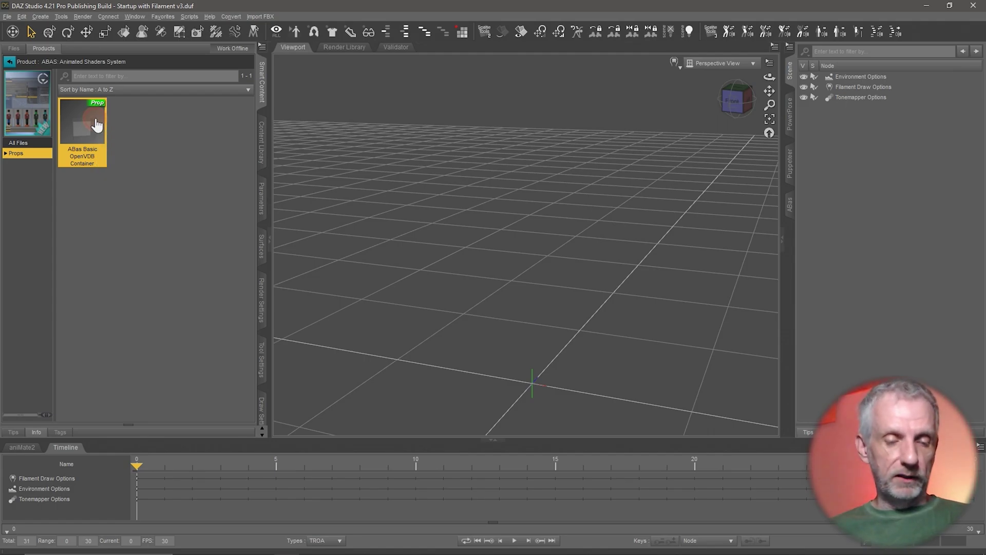
drag(567, 339, 692, 241)
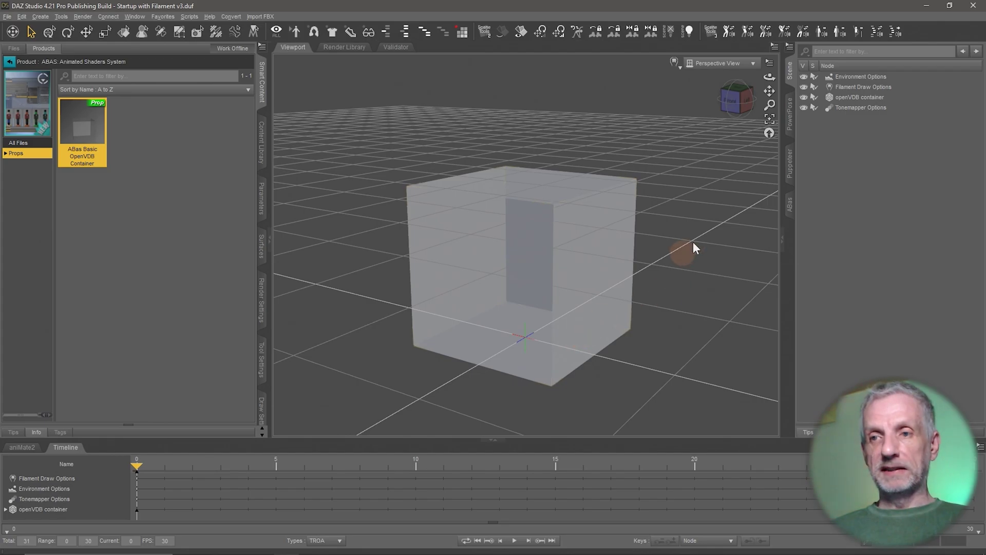
Select the openVDB container and show the Volume properties of its Volume surface
click(883, 100)
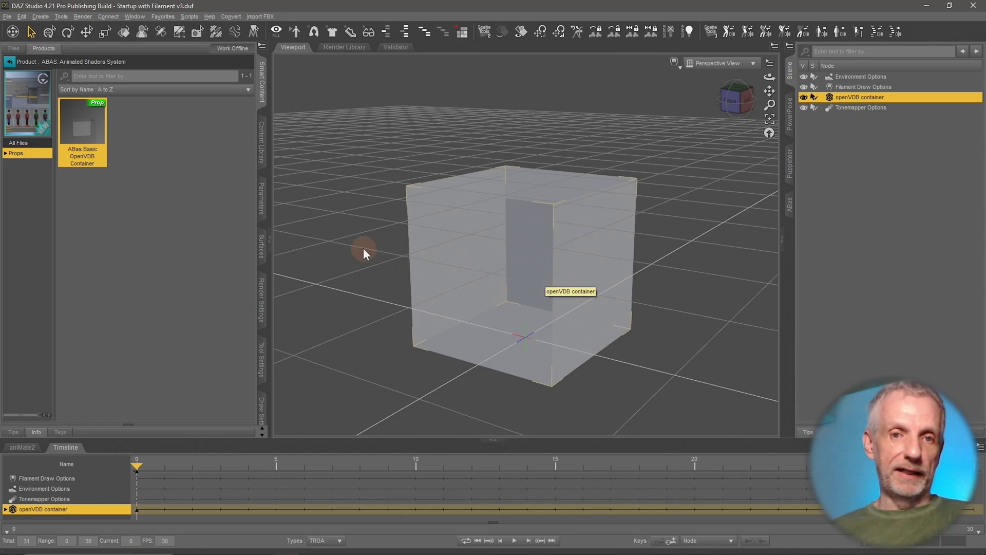
click(257, 252)
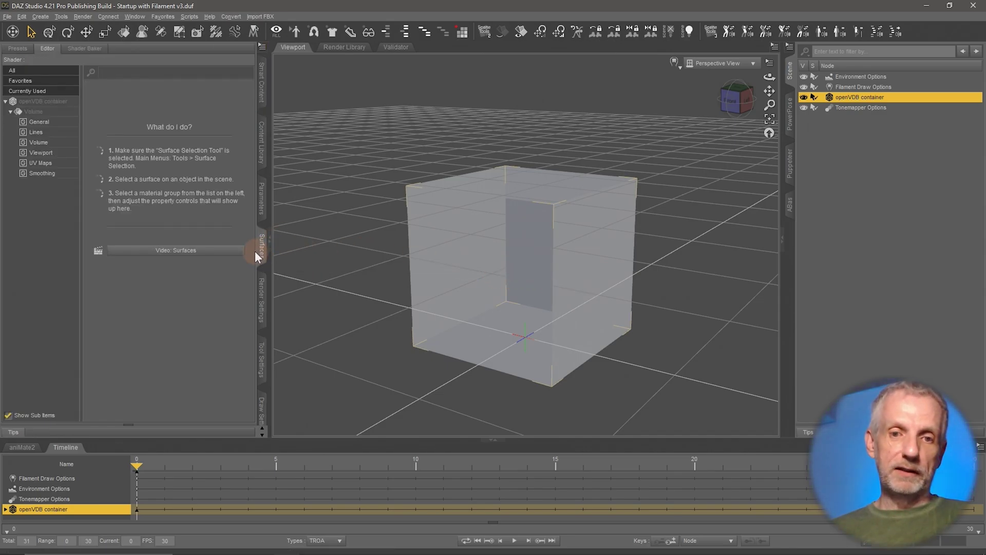
click(41, 111)
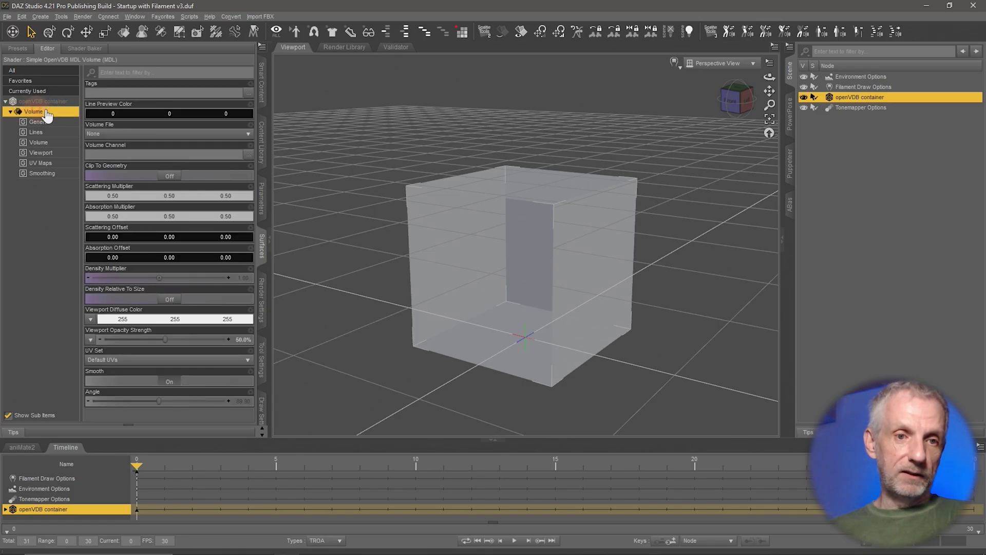
click(54, 145)
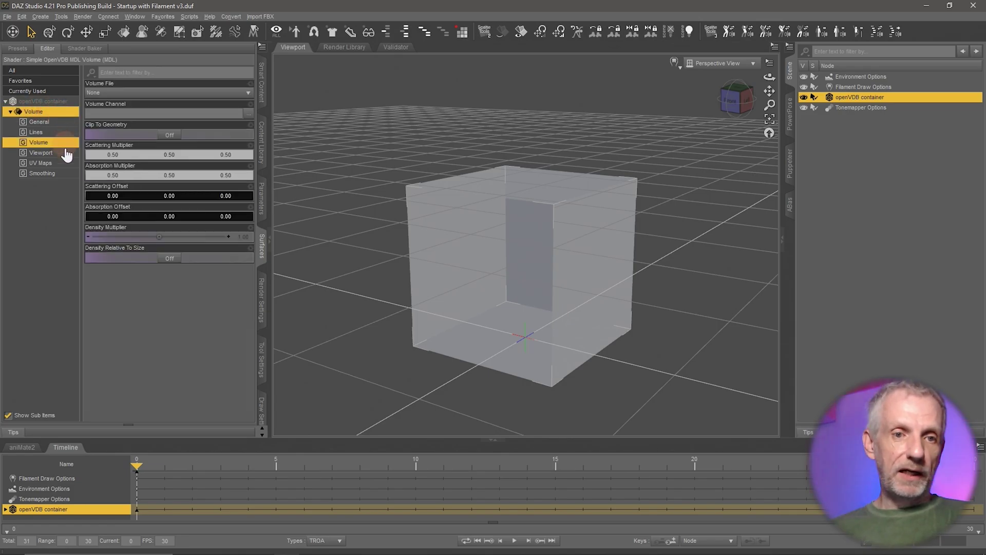
Load embergen_building_implosion_a_0103.vdb from Downloads/Building_Implosion_01 as the Volume File and set the Density Multiplier to 200
click(178, 93)
click(165, 103)
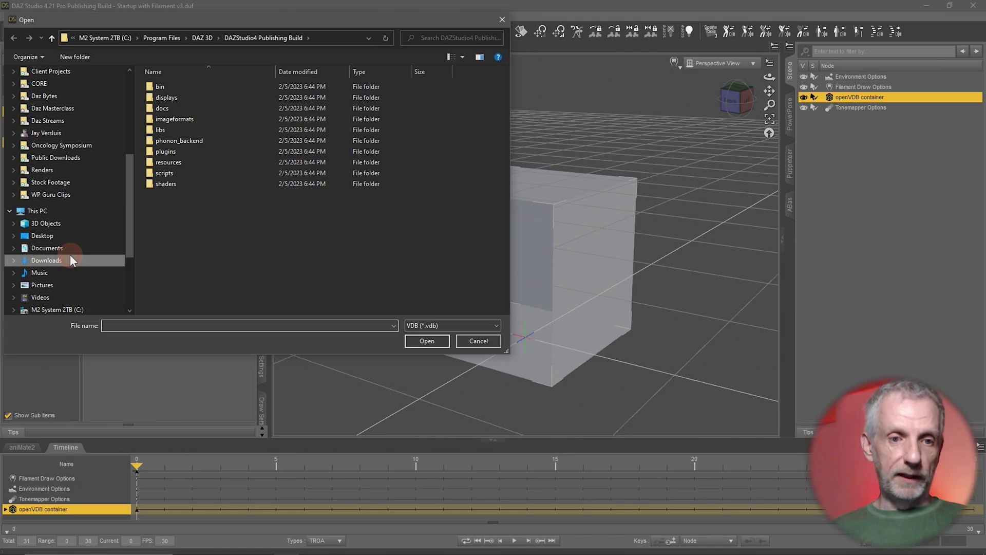
click(70, 259)
click(208, 101)
double_click(208, 100)
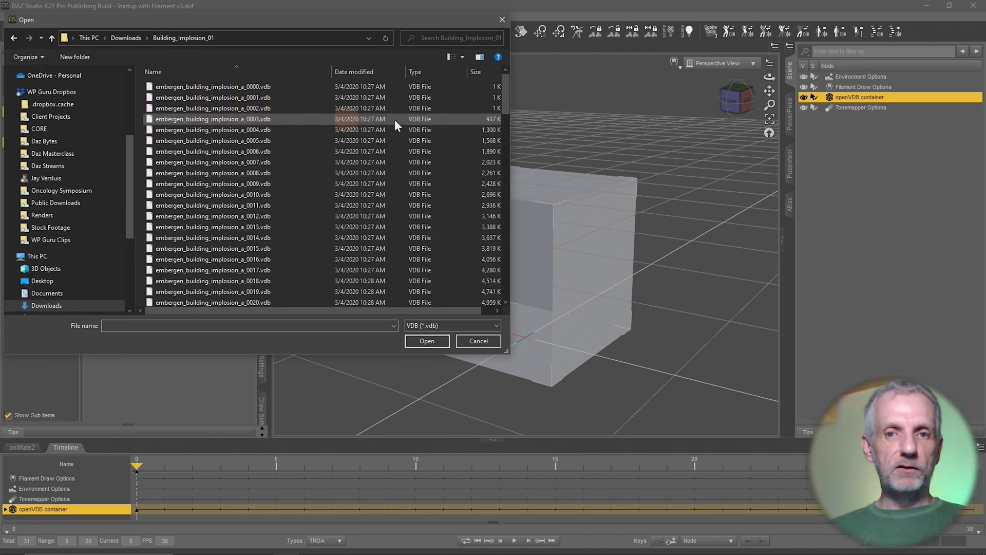
drag(507, 99, 512, 282)
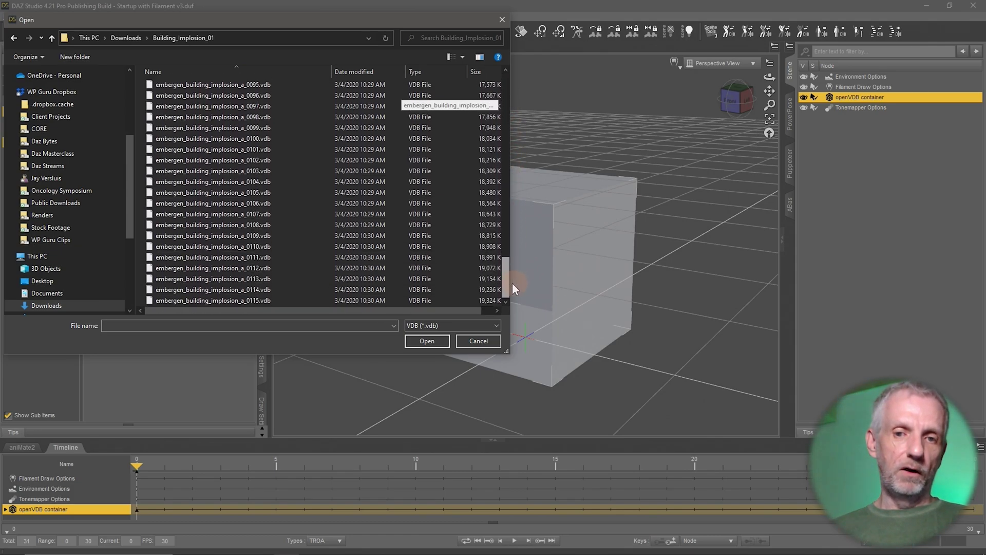
click(218, 172)
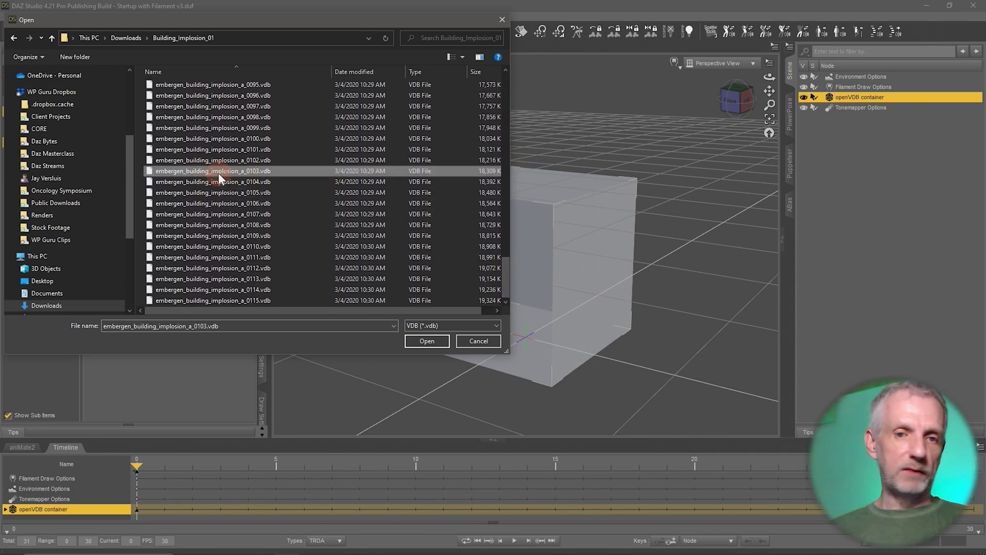
click(427, 342)
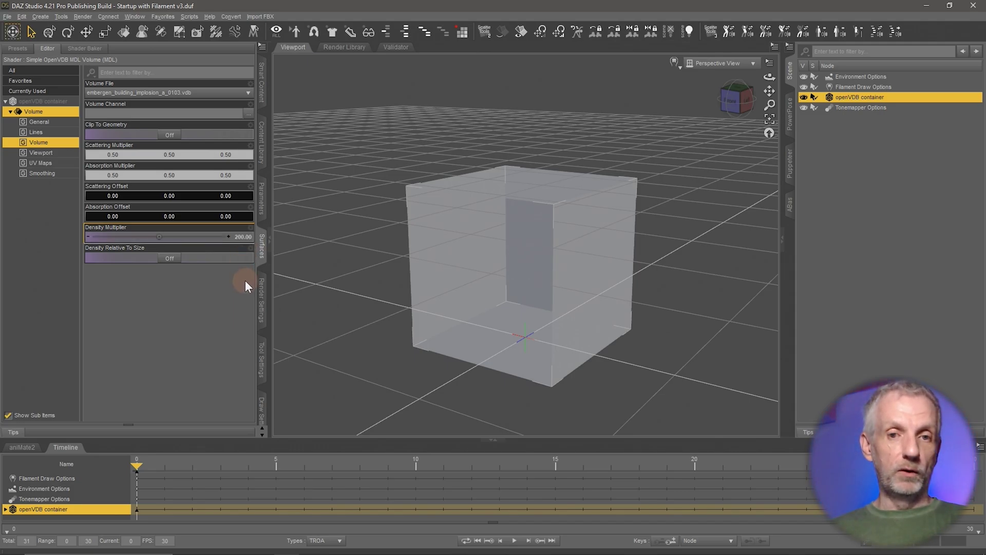
Preview the smoke volume in the viewport with the NVIDIA Iray draw style
alt+drag(527, 342, 523, 344)
click(672, 70)
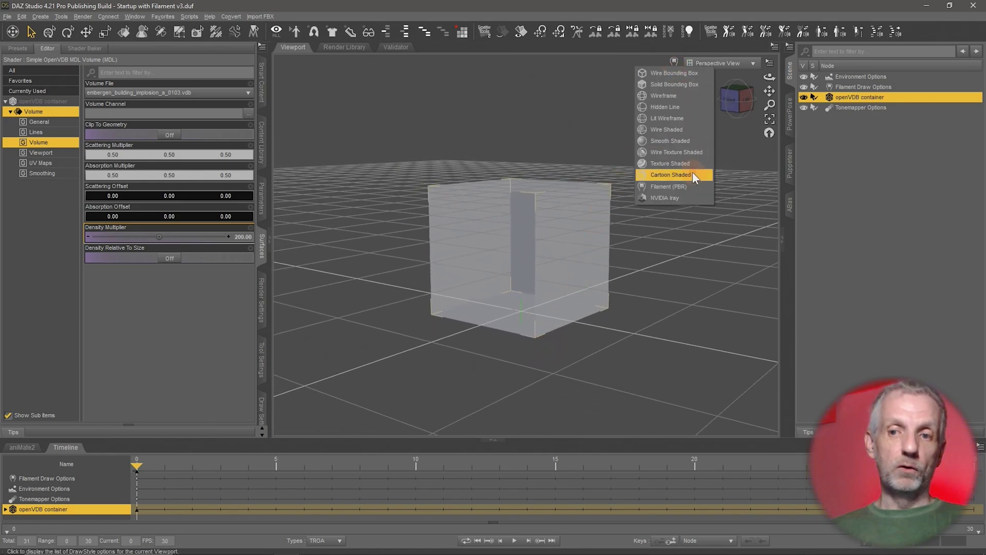
click(688, 196)
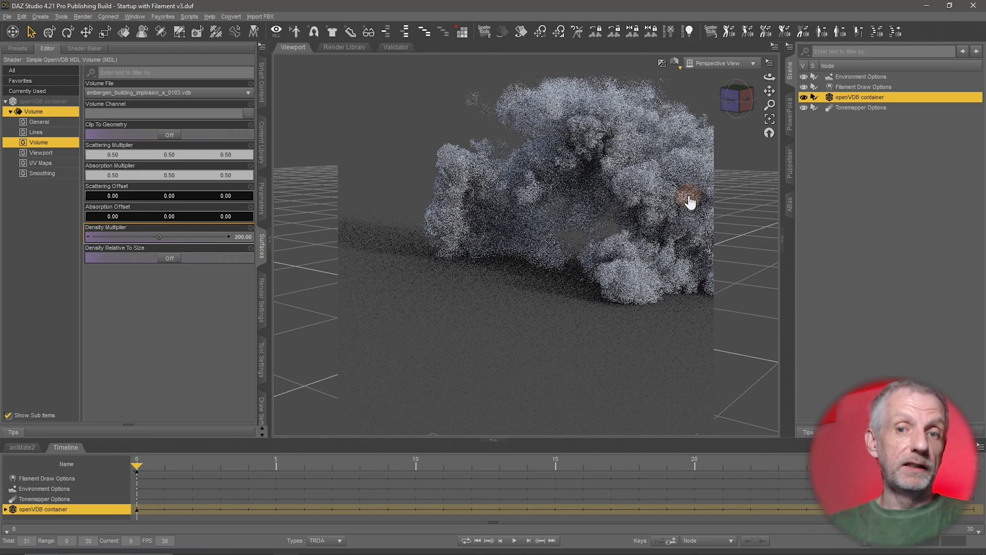
alt+drag(690, 202, 657, 255)
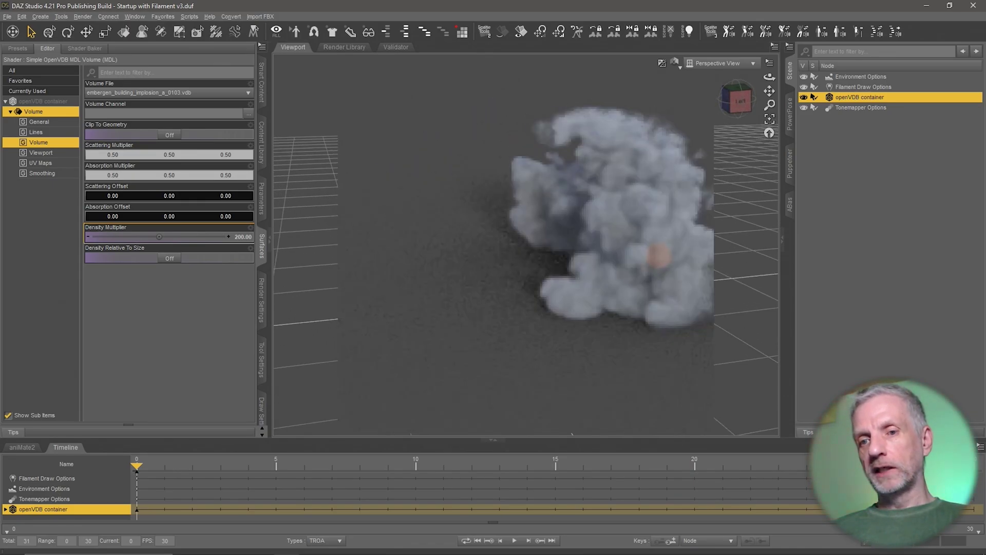
alt+drag(650, 257, 634, 306)
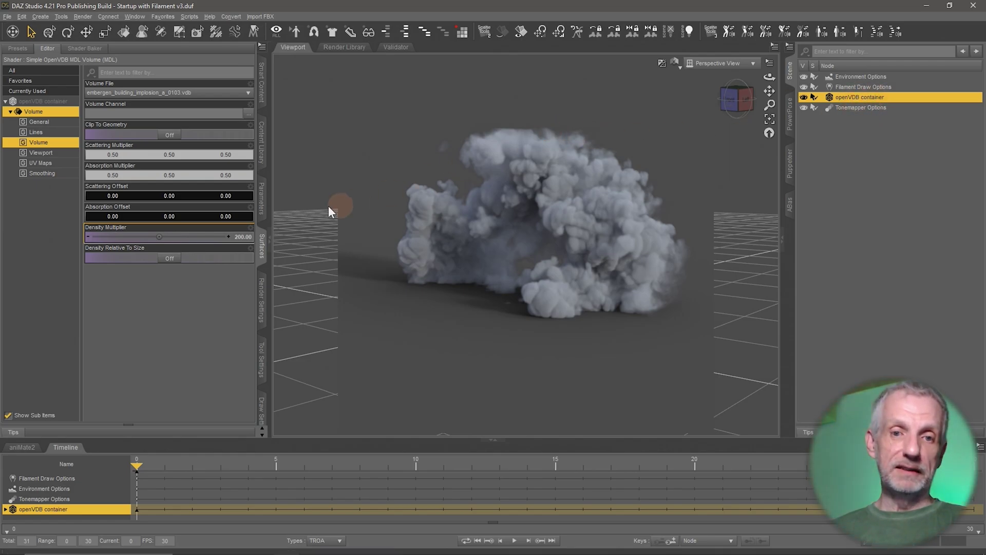
Set the X Rotate of the openVDB container to -90
click(263, 206)
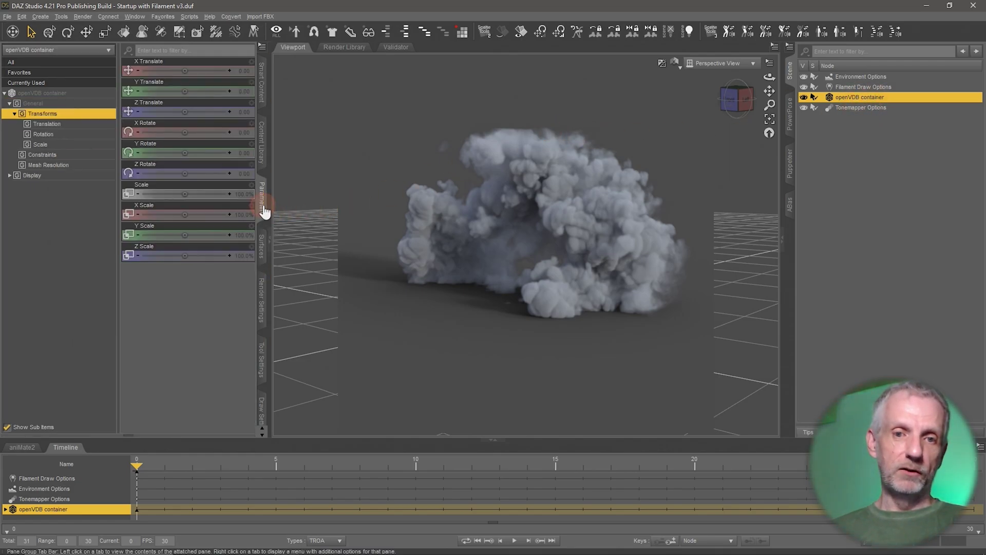
click(87, 135)
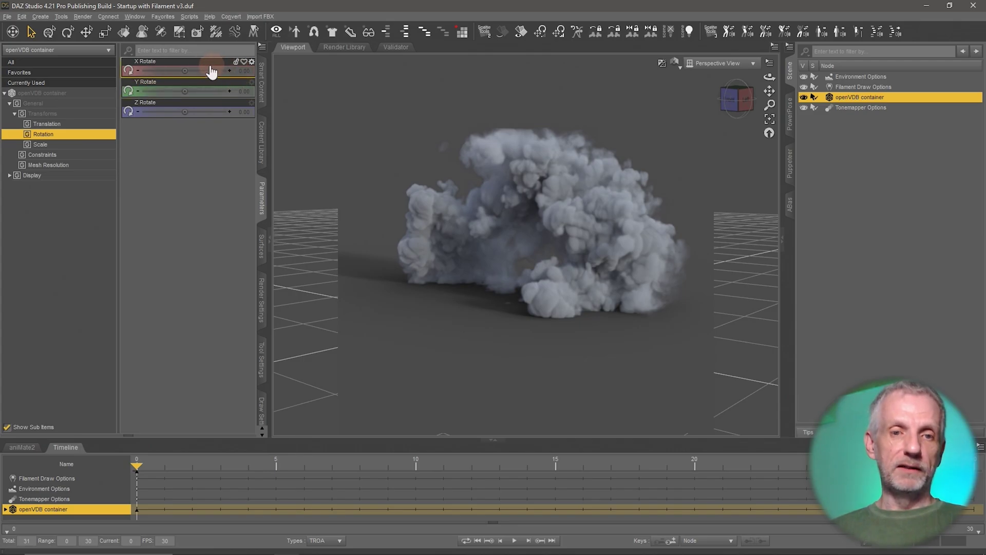
click(245, 71)
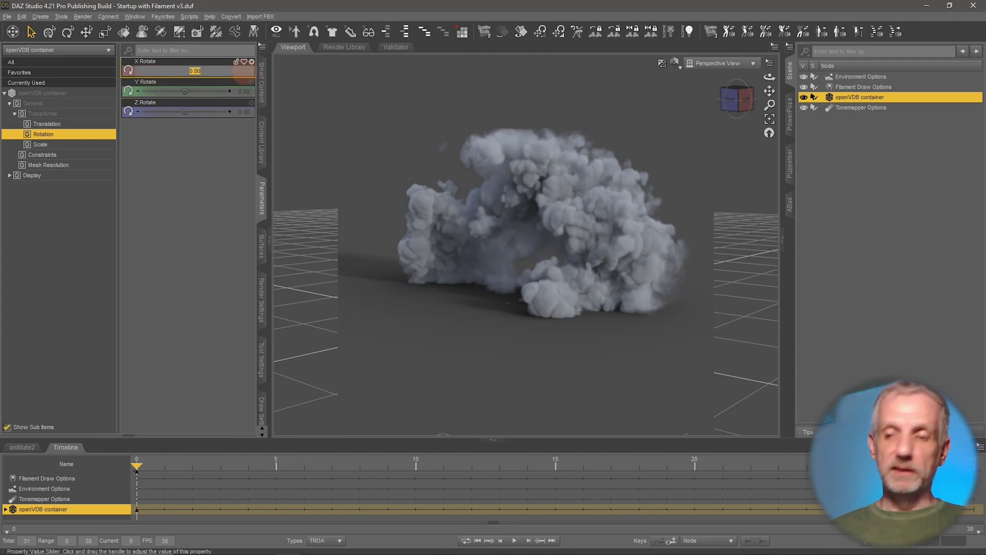
text(-90)
key(Return)
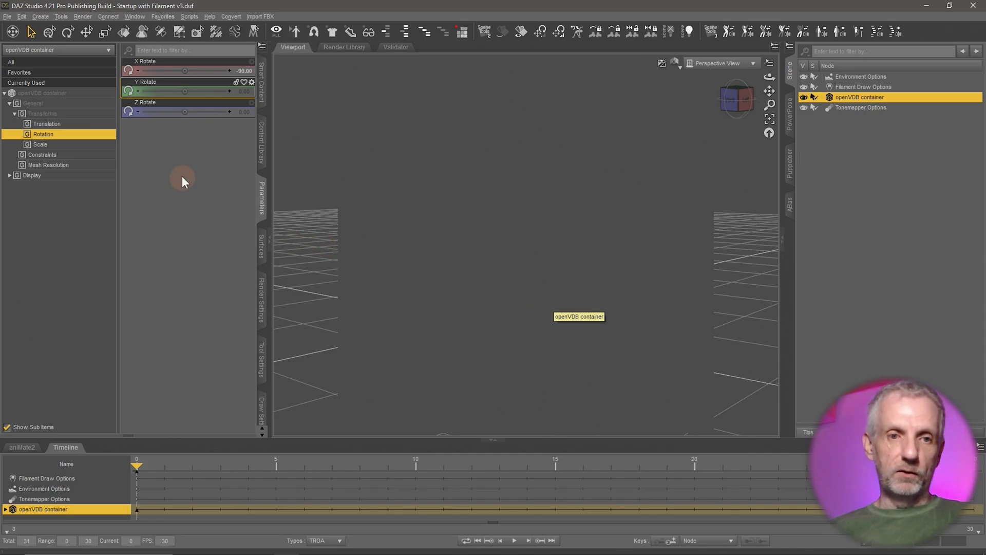
Set the Y Translate of the openVDB container to 200
click(97, 123)
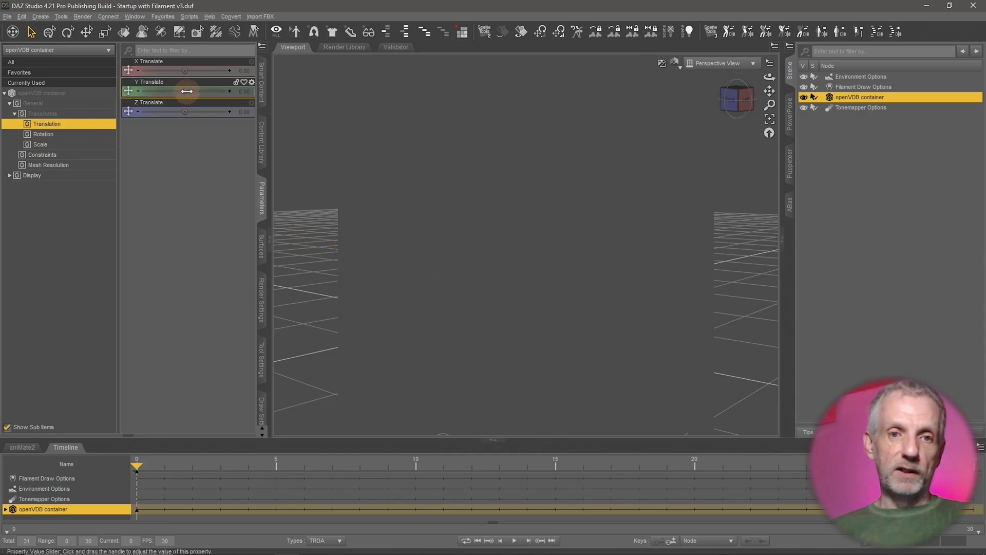
mouse_move(186, 91)
mouse_down()
mouse_move(205, 91)
mouse_move(188, 90)
mouse_up()
click(239, 91)
text(200)
key(Return)
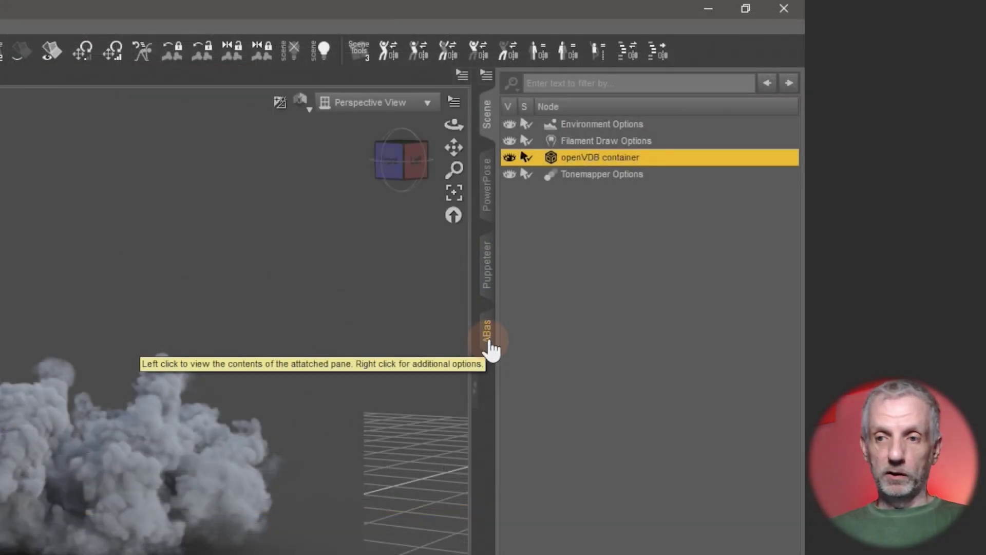
Show the ABAS animated shaders system tools and view the list of other panes that can be added
click(791, 215)
right_click(486, 369)
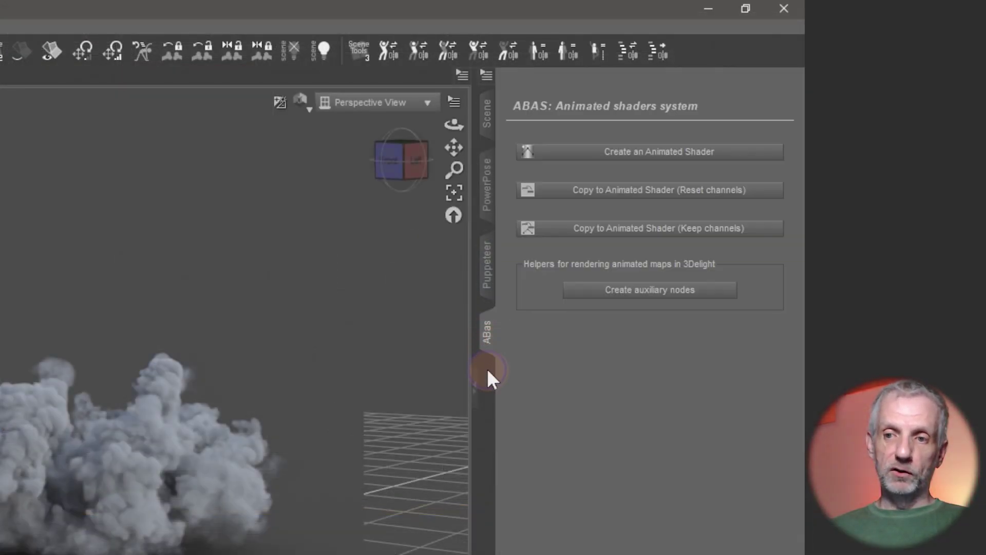
mouse_move(535, 380)
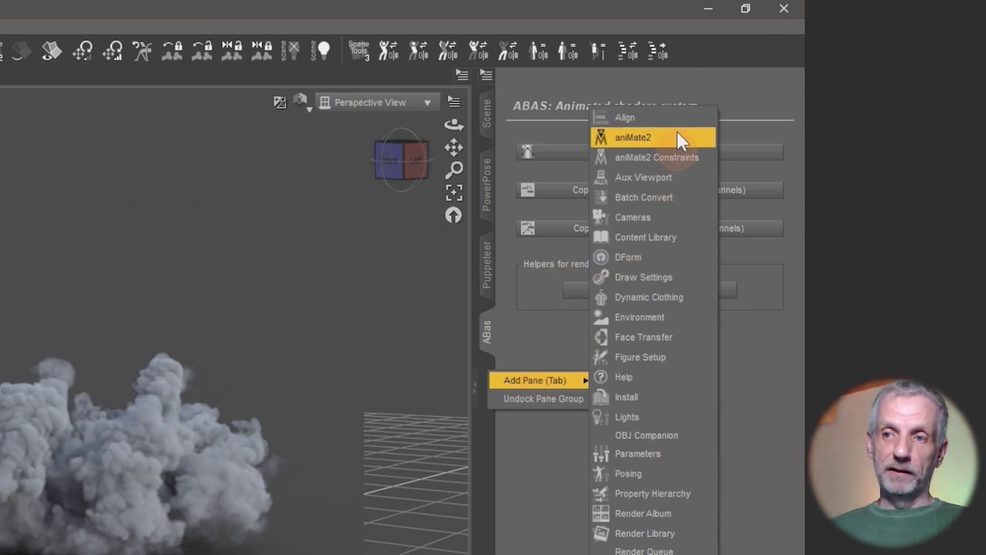
click(535, 338)
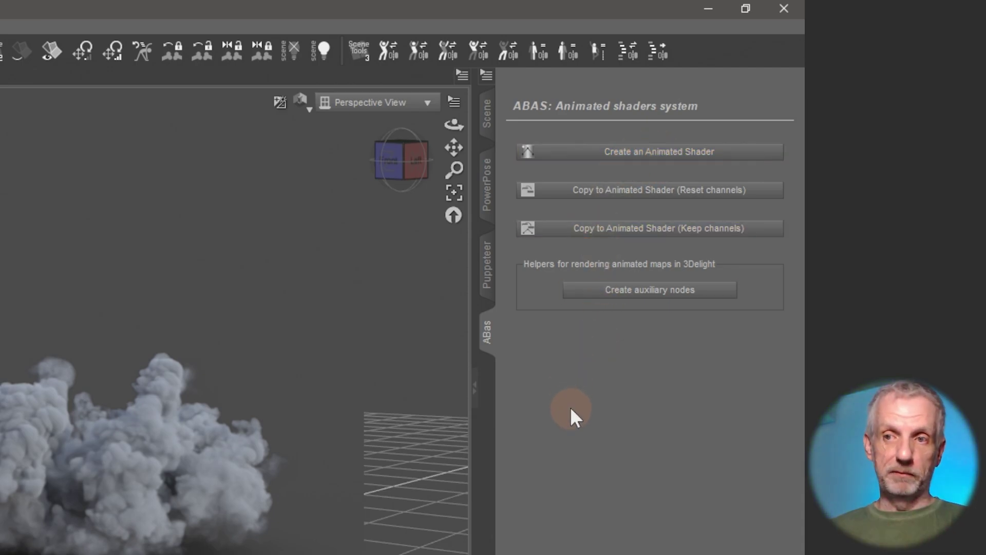
Create a new animated shader for the openVDB container with the name Animated Shader
drag(476, 115, 476, 115)
click(485, 116)
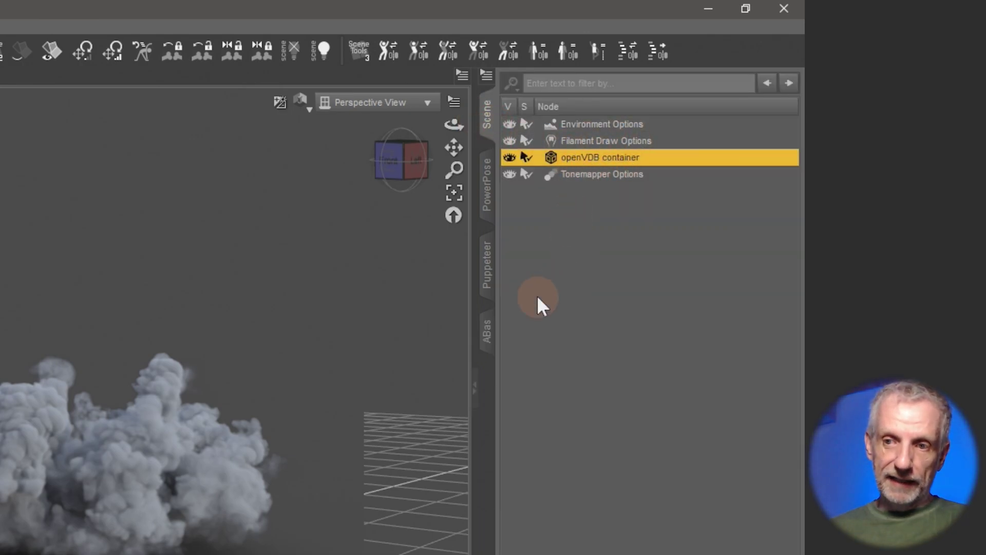
click(488, 340)
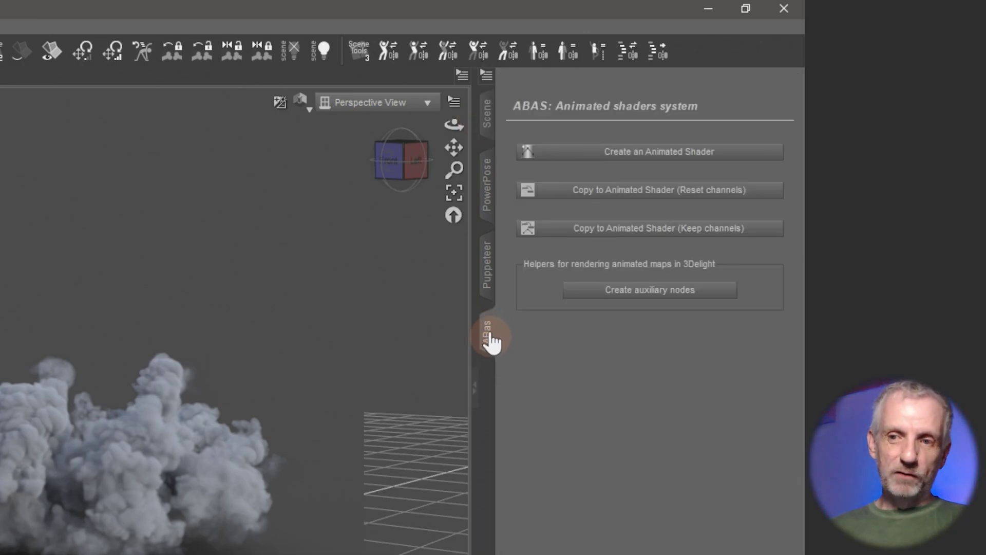
click(685, 160)
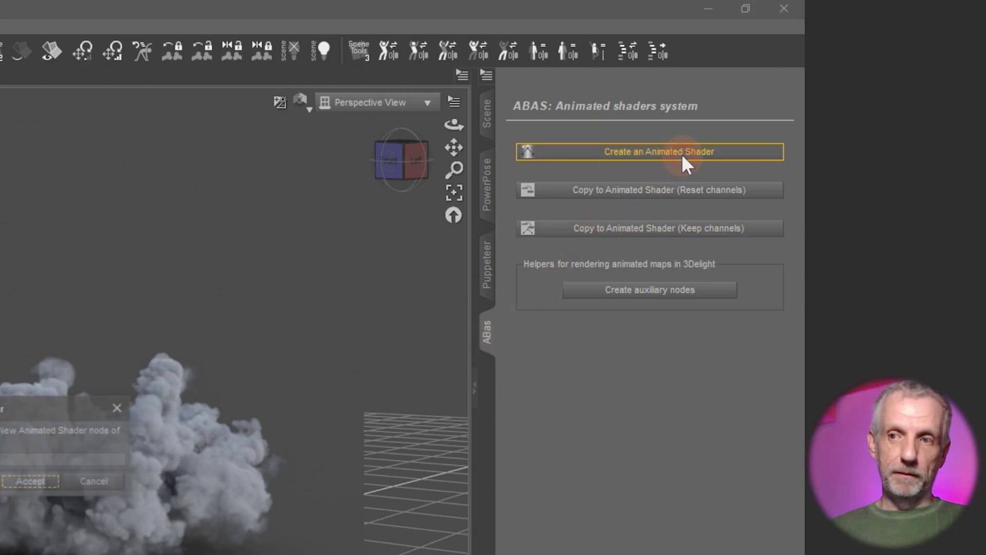
drag(54, 414, 381, 196)
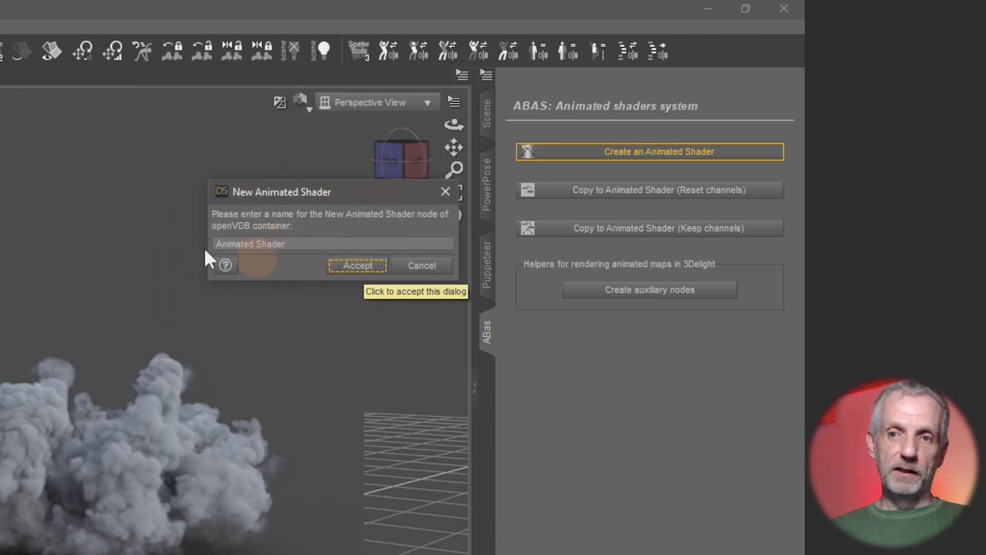
click(368, 268)
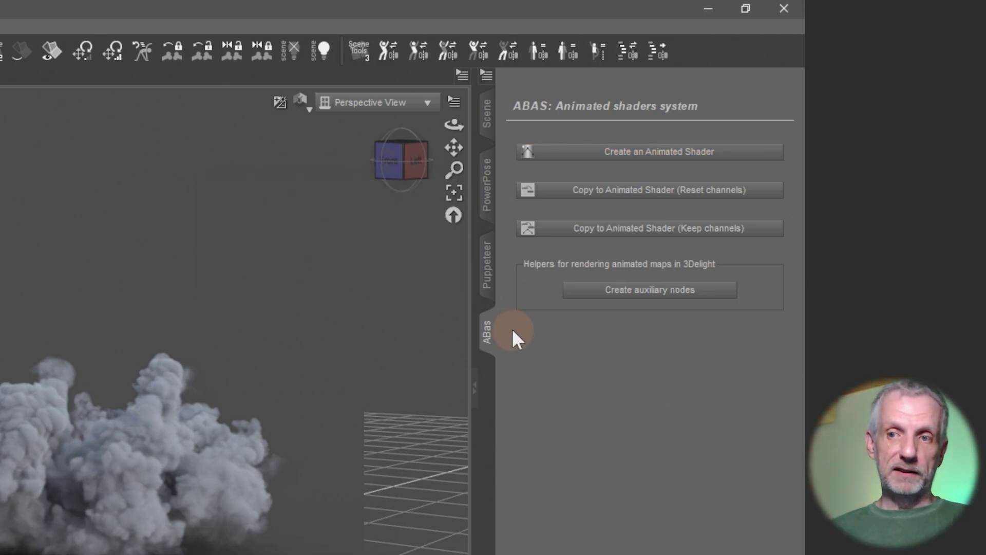
Parent the Animated Shader node to the openVDB container in the scene hierarchy
click(486, 114)
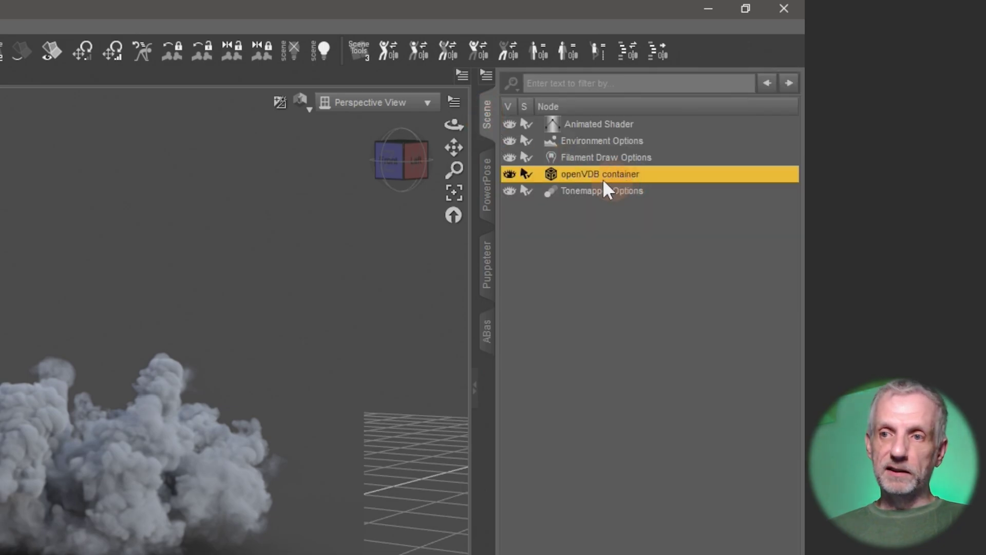
click(606, 126)
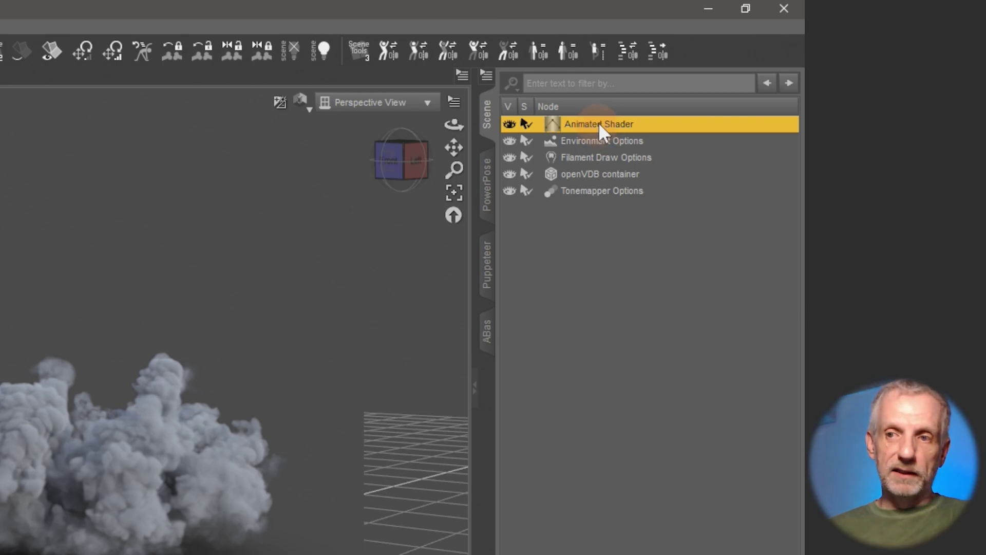
drag(599, 121, 606, 174)
Rename the openVDB container node as Implosion
click(621, 158)
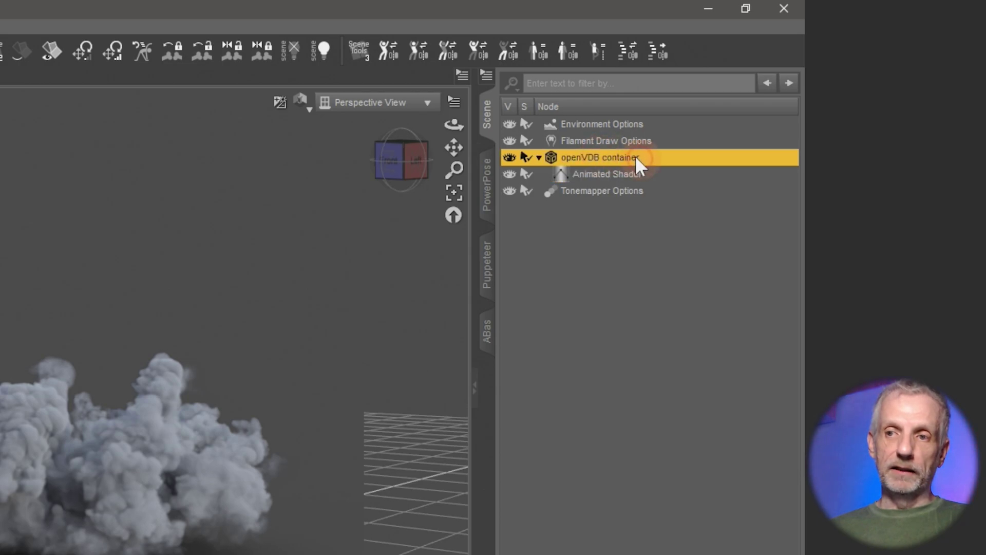
click(608, 156)
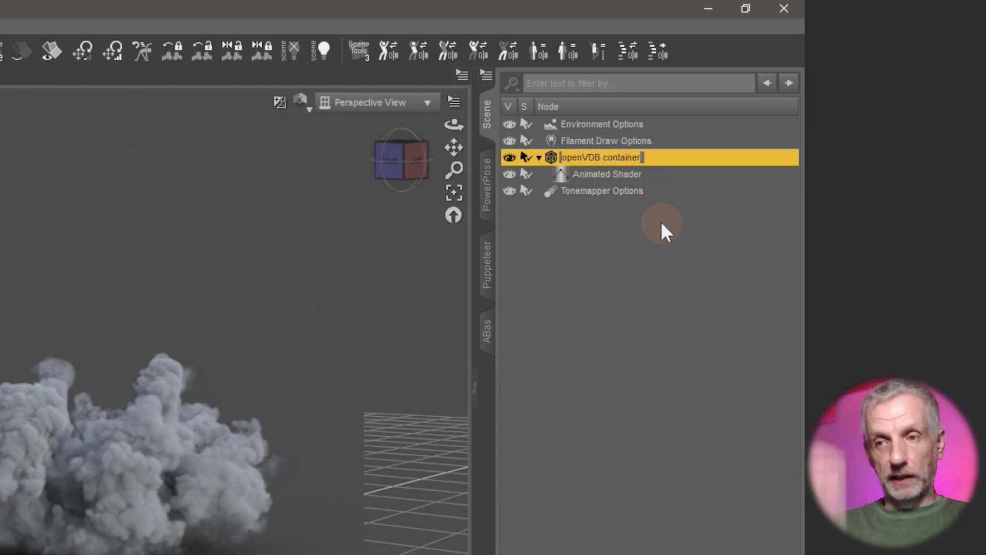
key(ctrl+a)
text(Implosion)
key(Return)
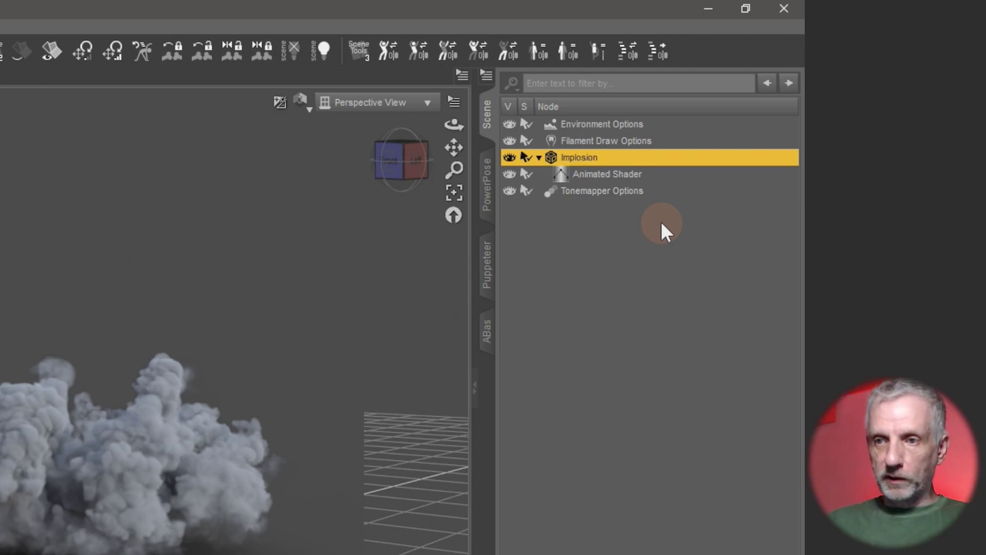
Turn on Enable and Enable files animation in the ABAS parameters of the Animated Shader node
click(613, 174)
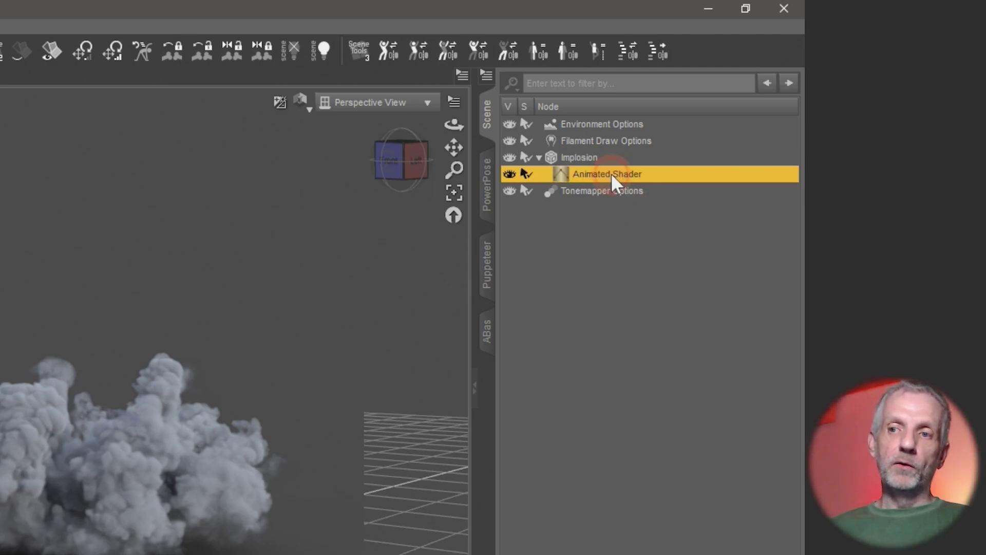
click(584, 157)
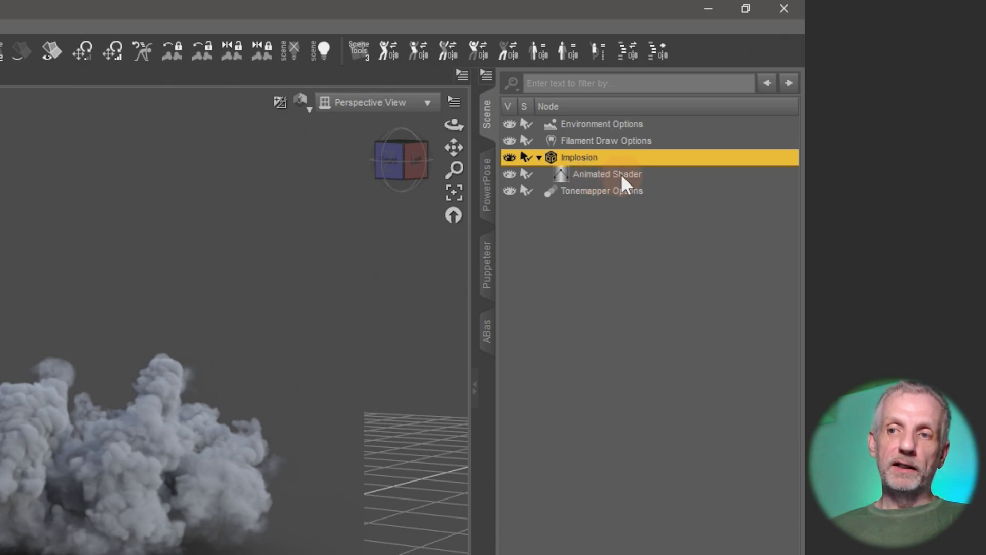
click(619, 174)
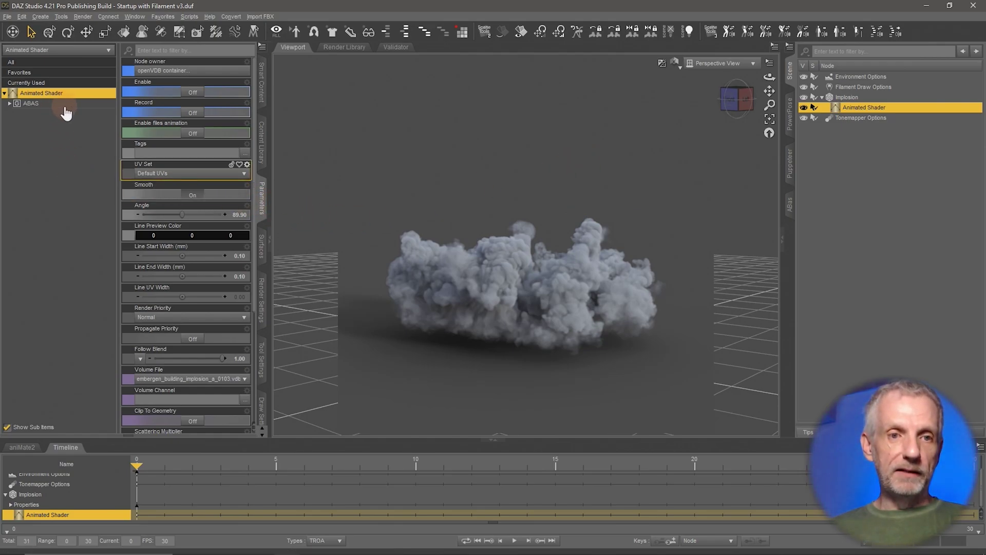
click(10, 104)
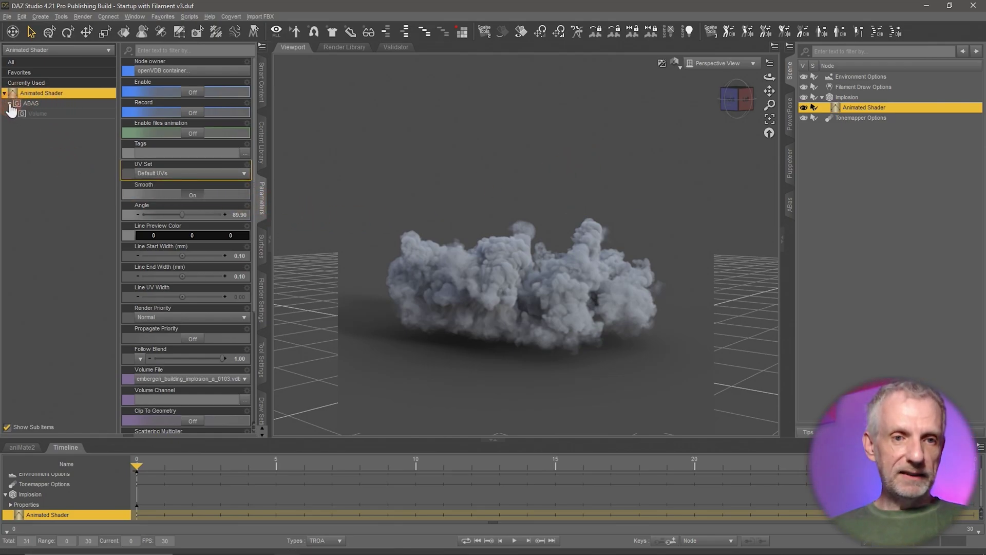
click(71, 114)
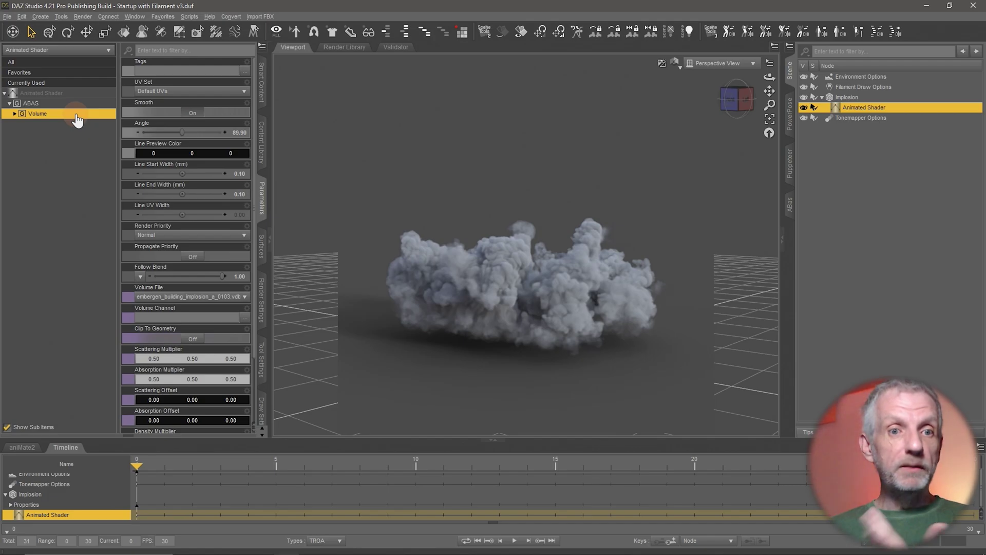
click(15, 114)
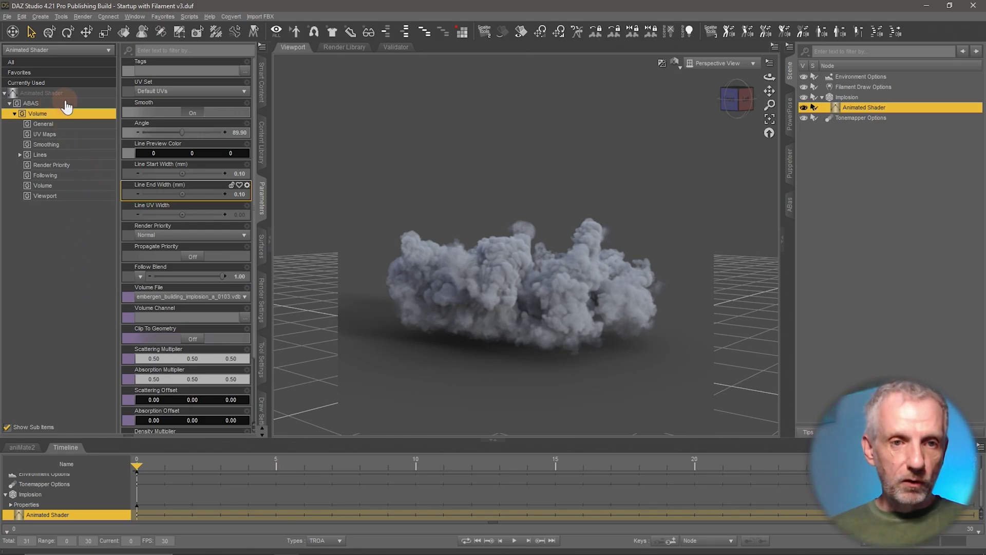
click(35, 103)
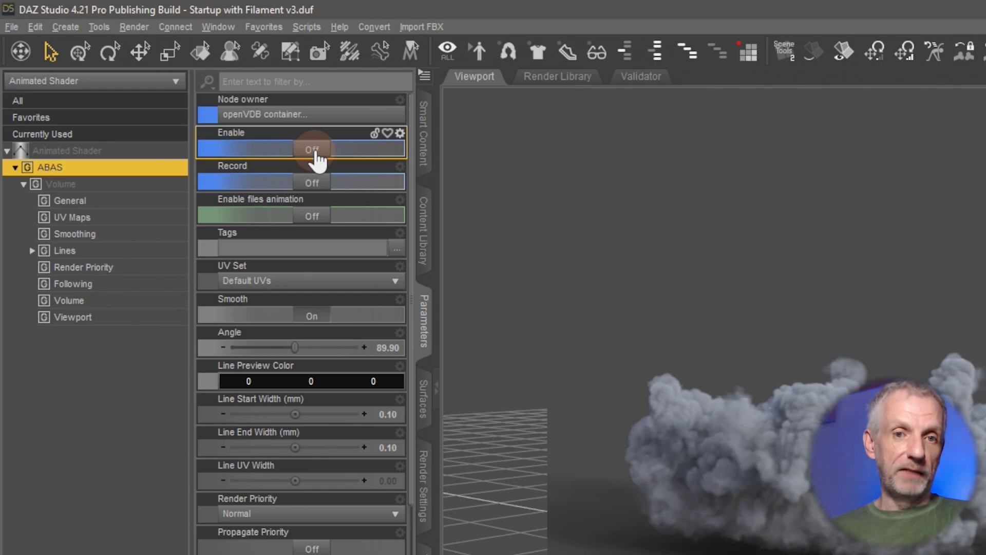
click(316, 151)
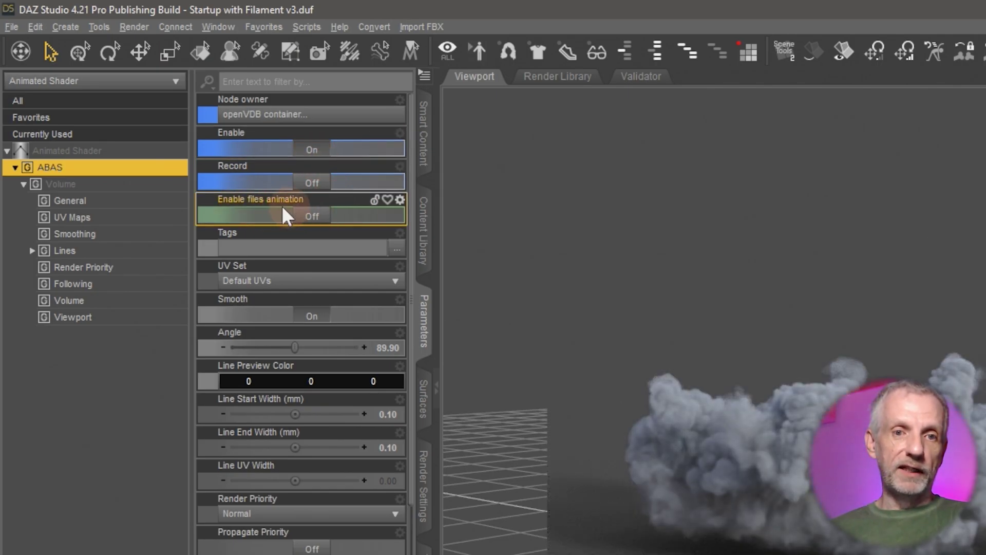
click(316, 218)
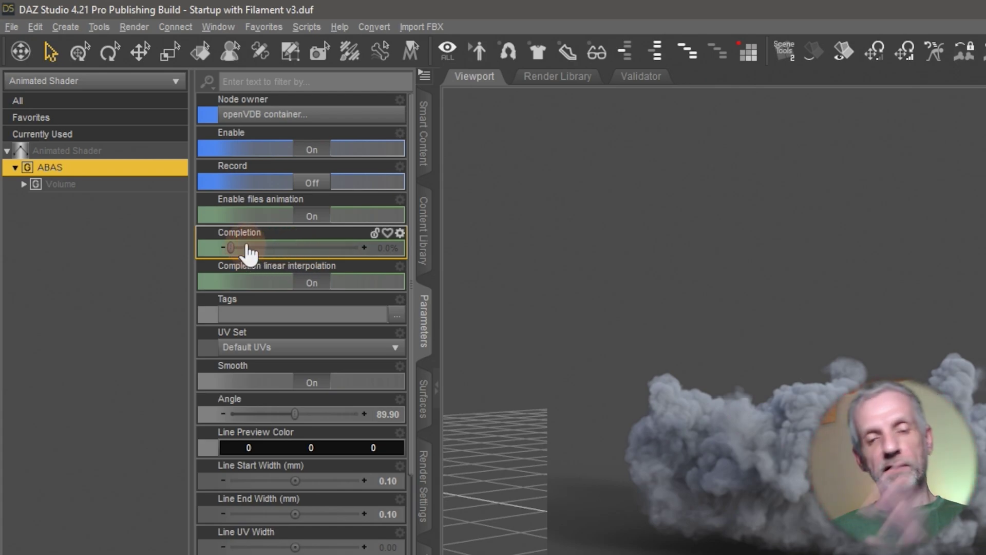
mouse_move(250, 252)
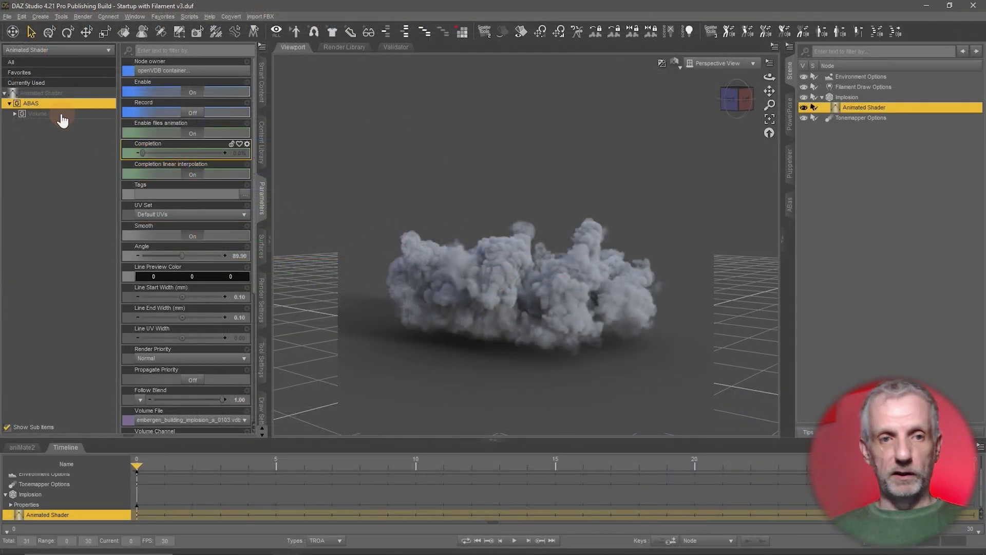
Load embergen_building_implosion_a_0000.vdb from the Building_Implosion_01 folder as the Animated Shader's Volume File
click(41, 115)
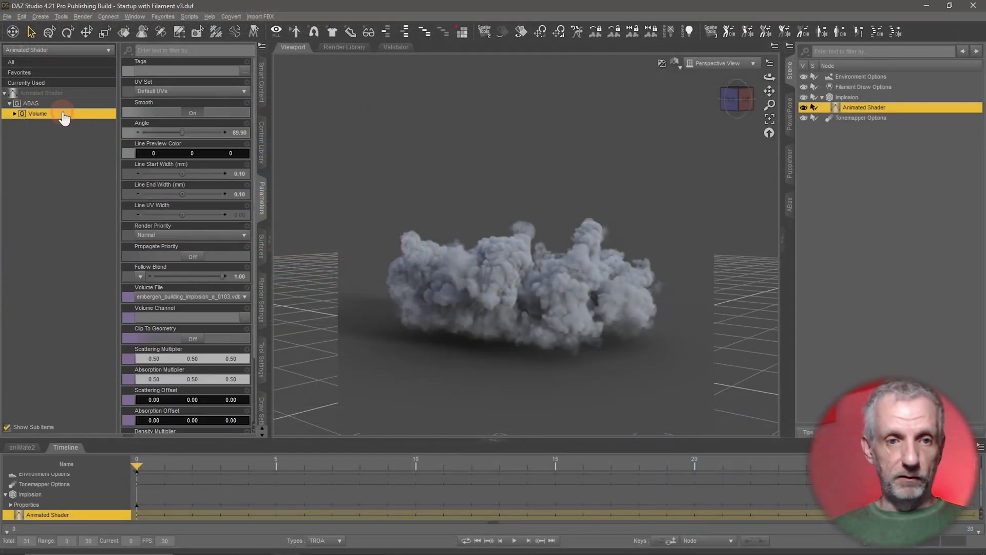
click(14, 114)
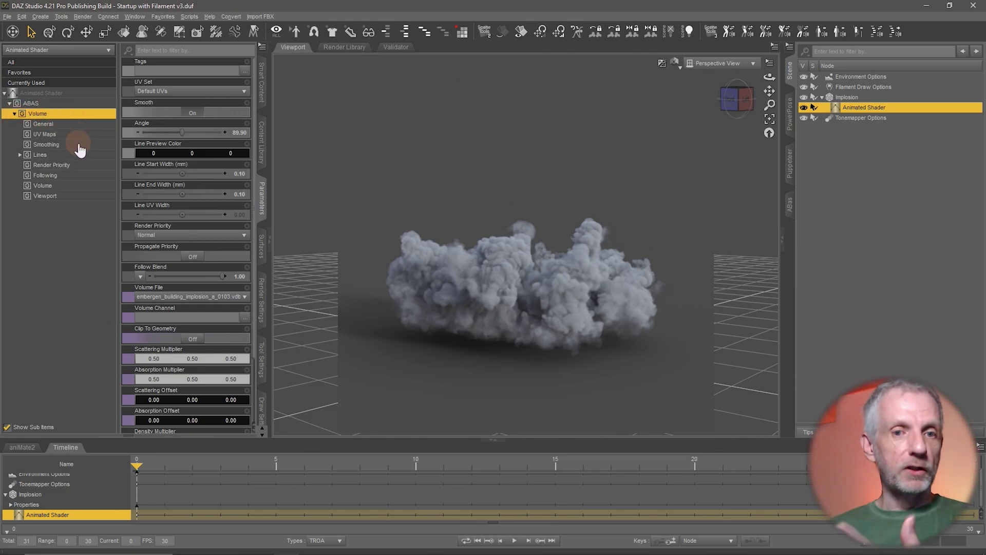
click(79, 186)
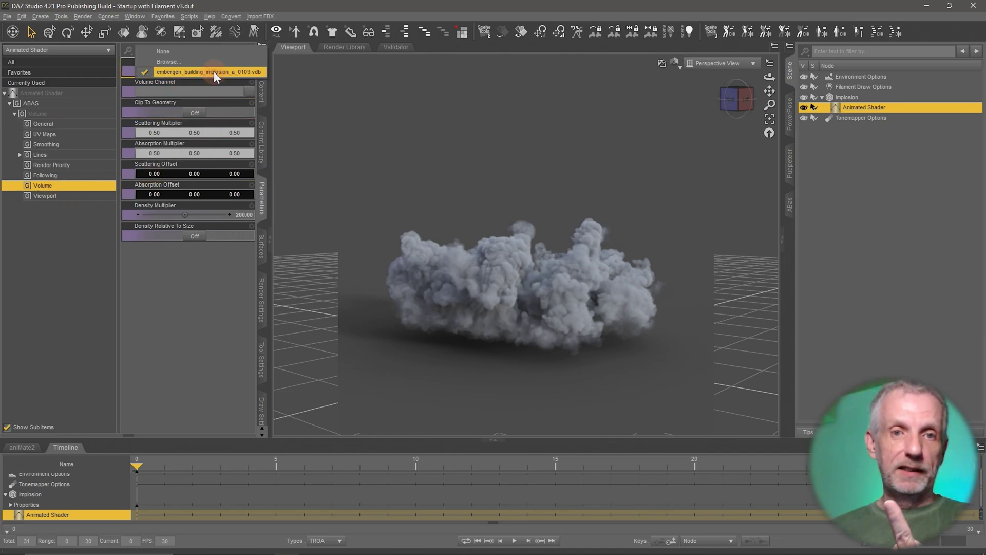
click(217, 68)
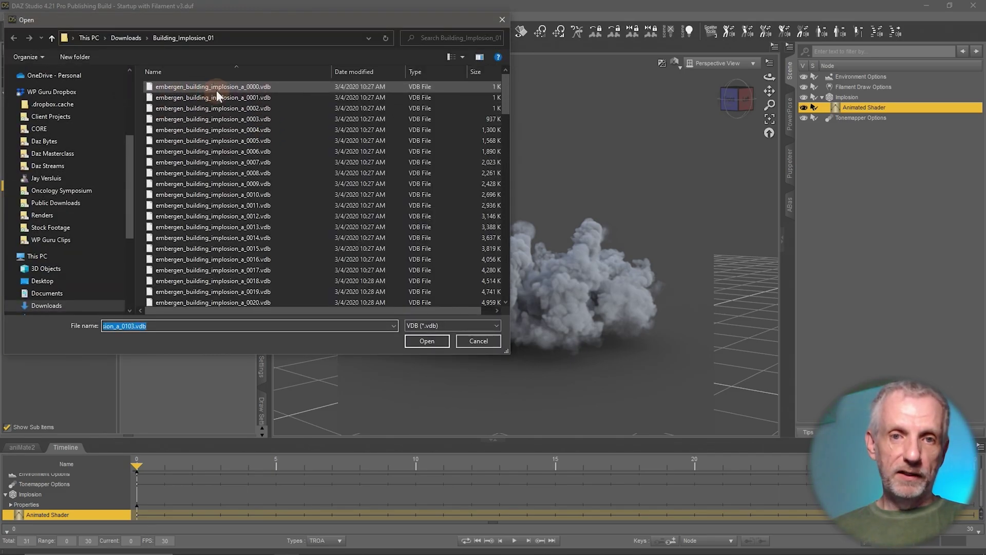
click(226, 87)
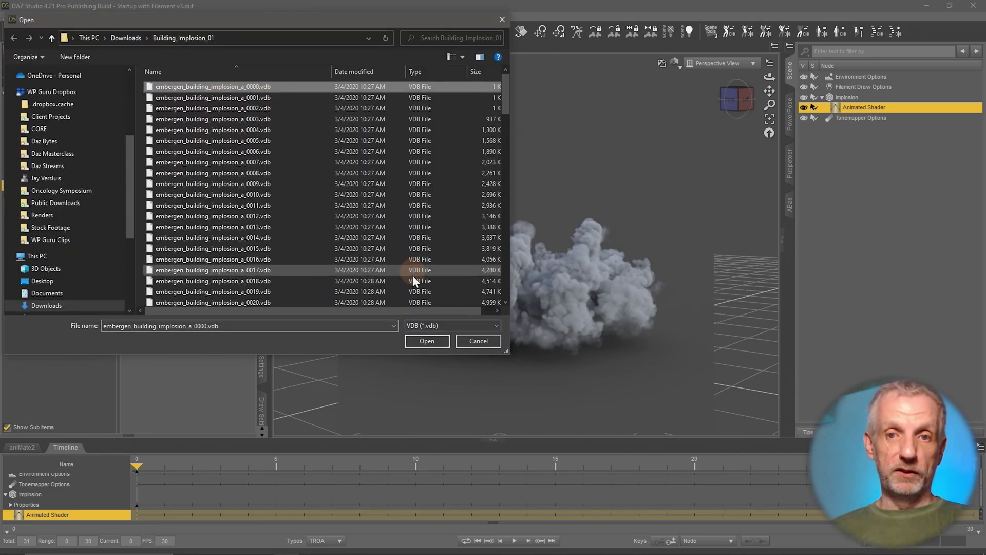
click(437, 341)
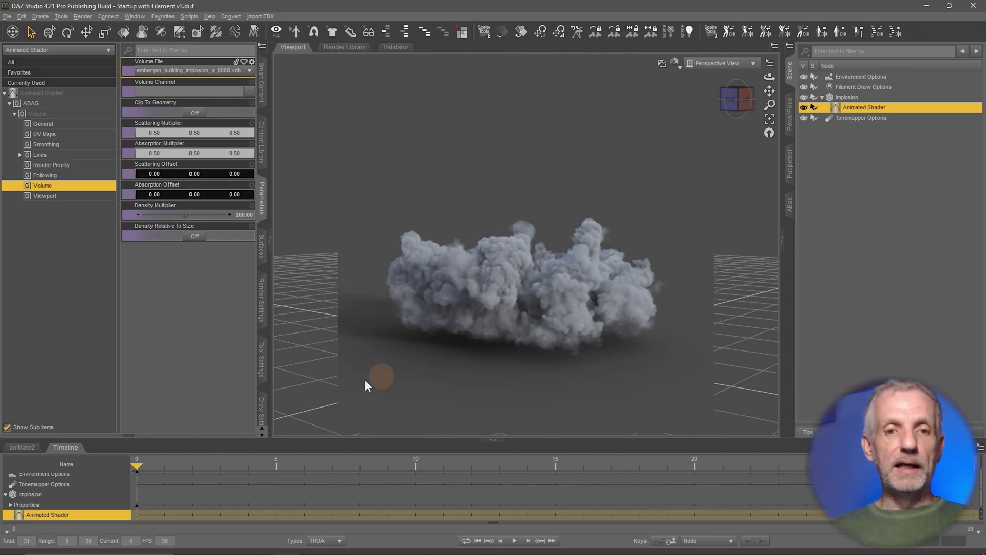
Set the Animated Shader's ABAS Completion to 0% at frame 0
drag(143, 467, 141, 468)
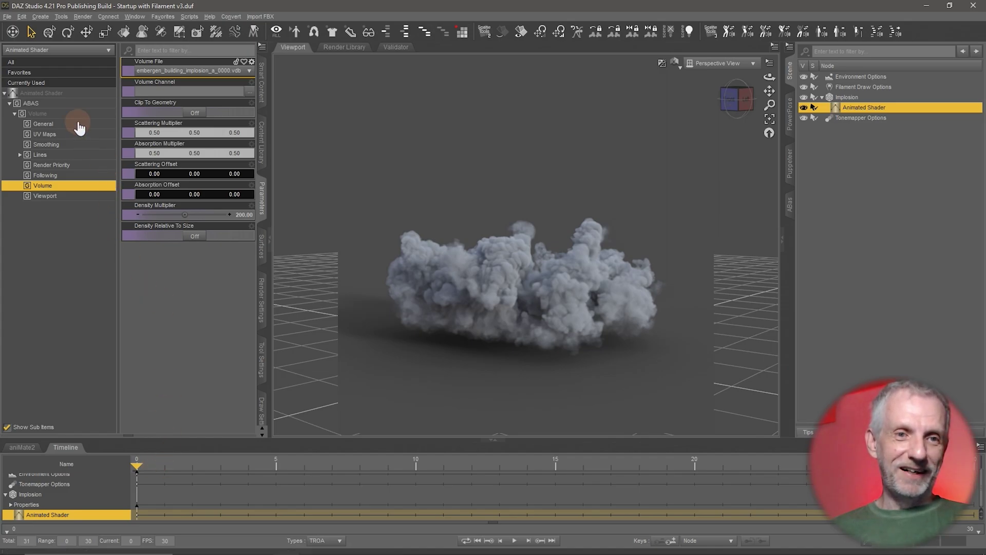
click(56, 103)
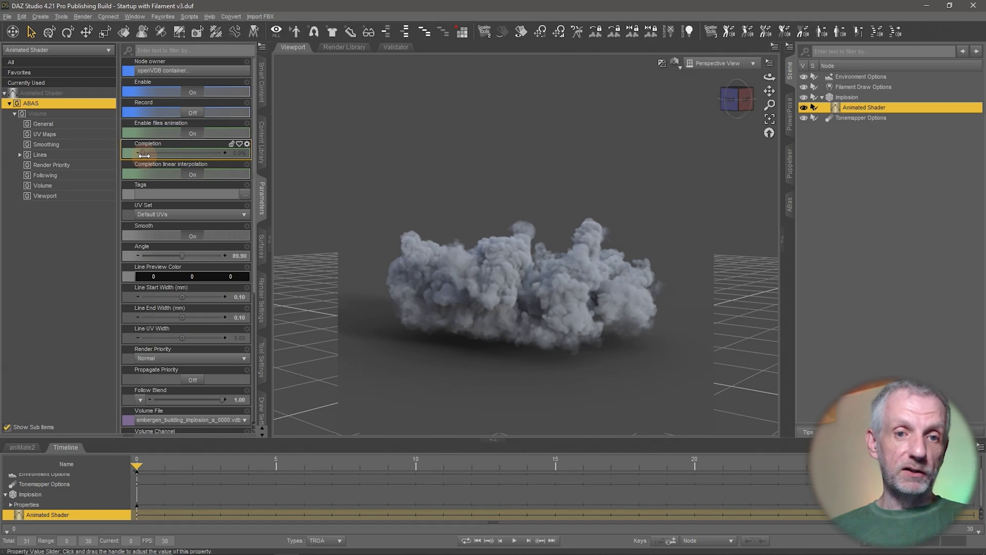
drag(144, 156, 100, 161)
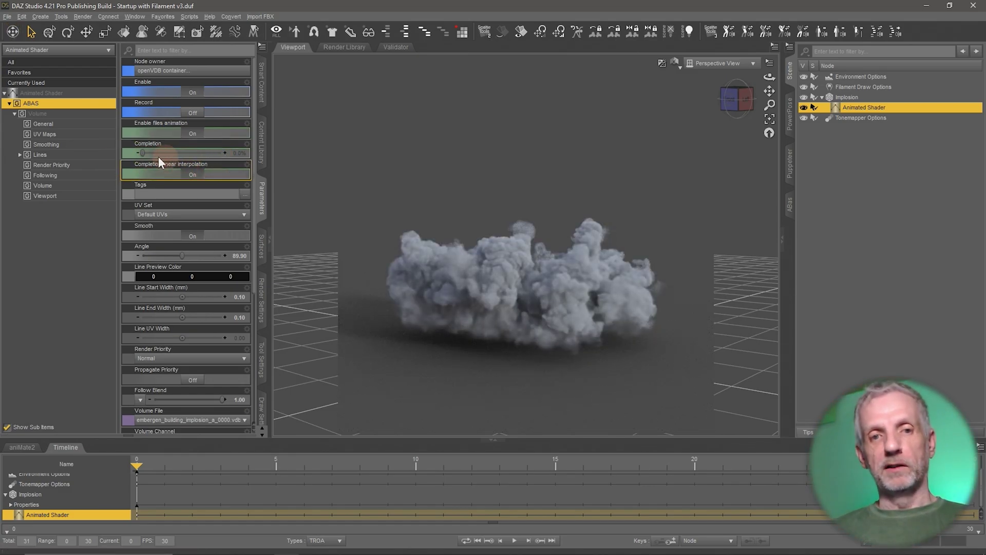
mouse_move(144, 155)
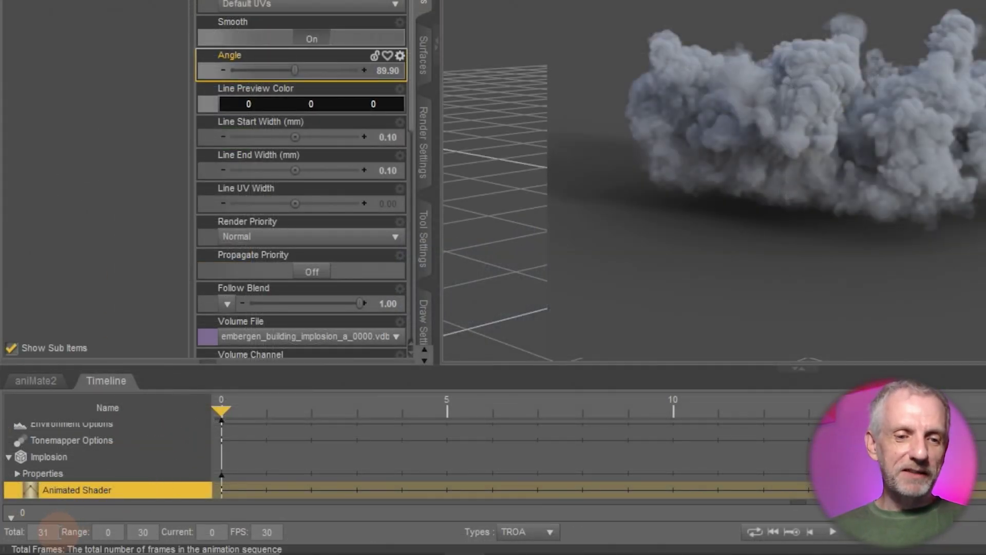
Set the total number of frames in the animation to 120
double_click(43, 532)
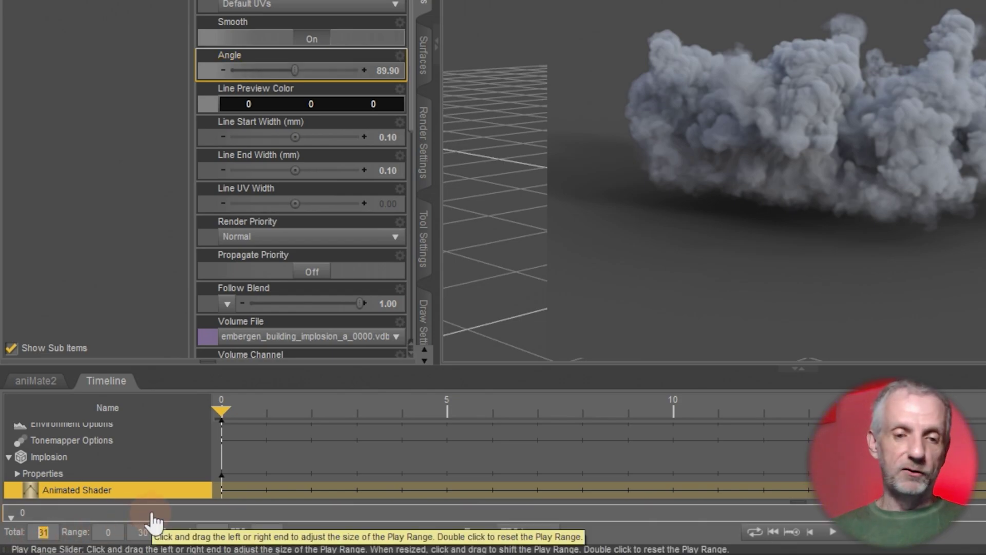
text(120)
key(Return)
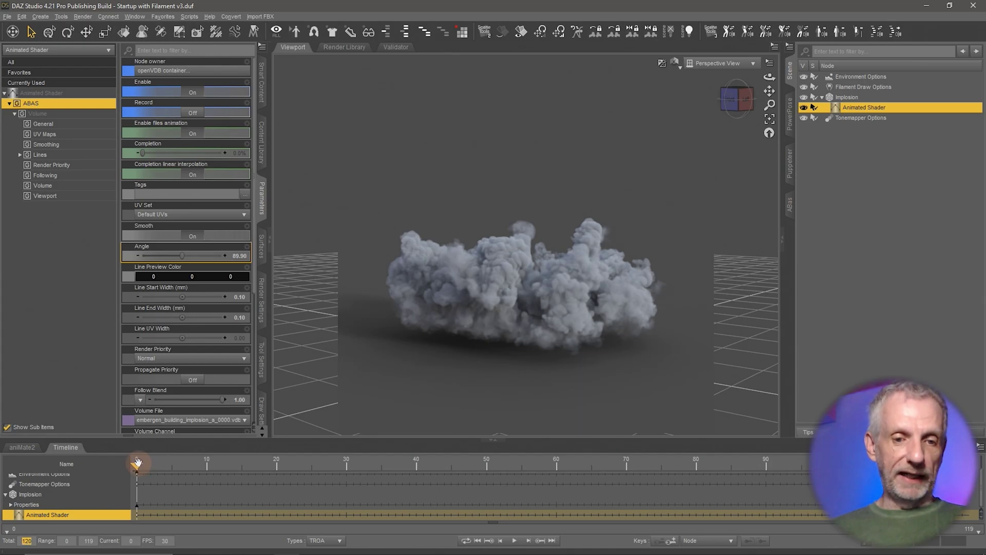
Go to the last frame, 119, and raise the Animated Shader's Completion to its maximum
drag(137, 463, 863, 485)
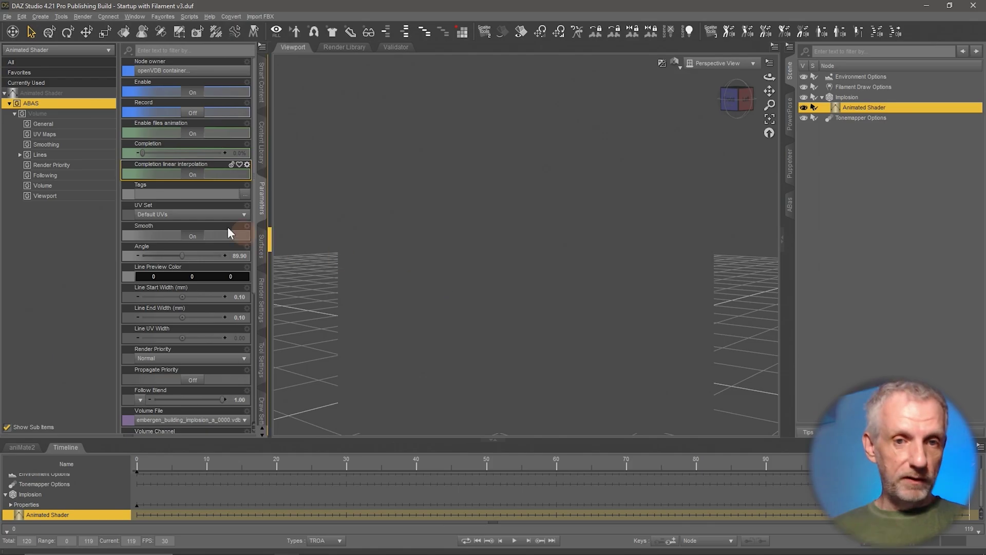
drag(143, 155, 170, 156)
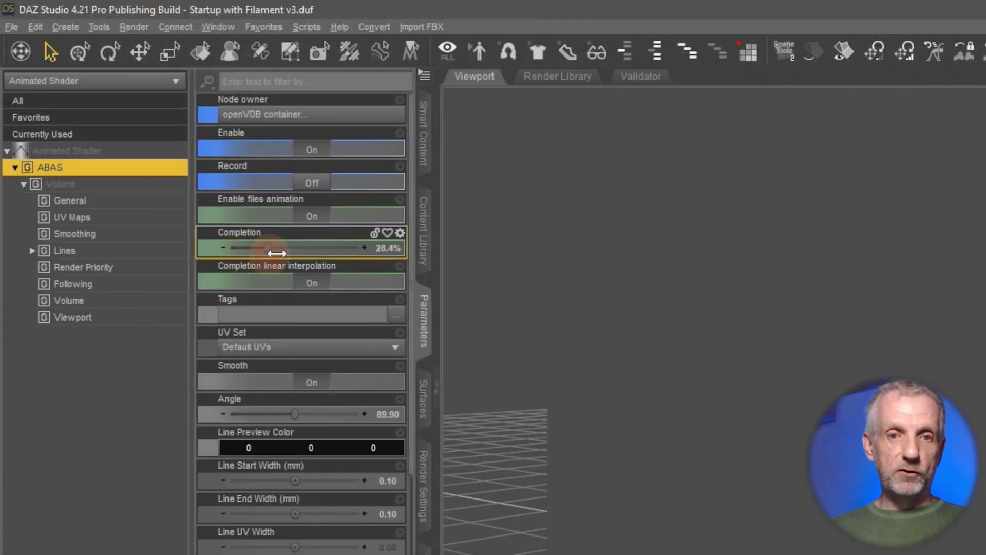
drag(276, 252, 431, 256)
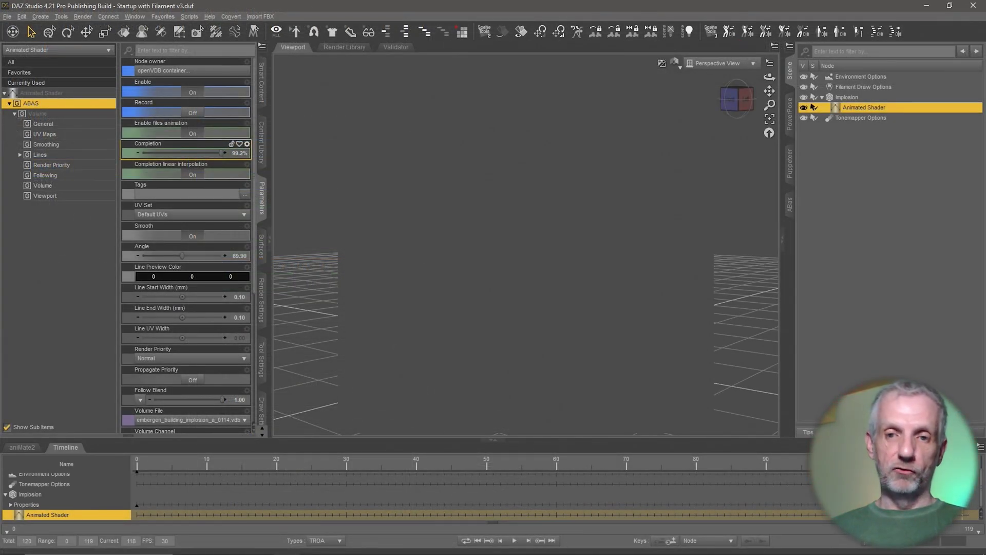
Scrub back and forth through the animation timeline and play it to preview the building implosion in the viewport
drag(795, 464, 500, 464)
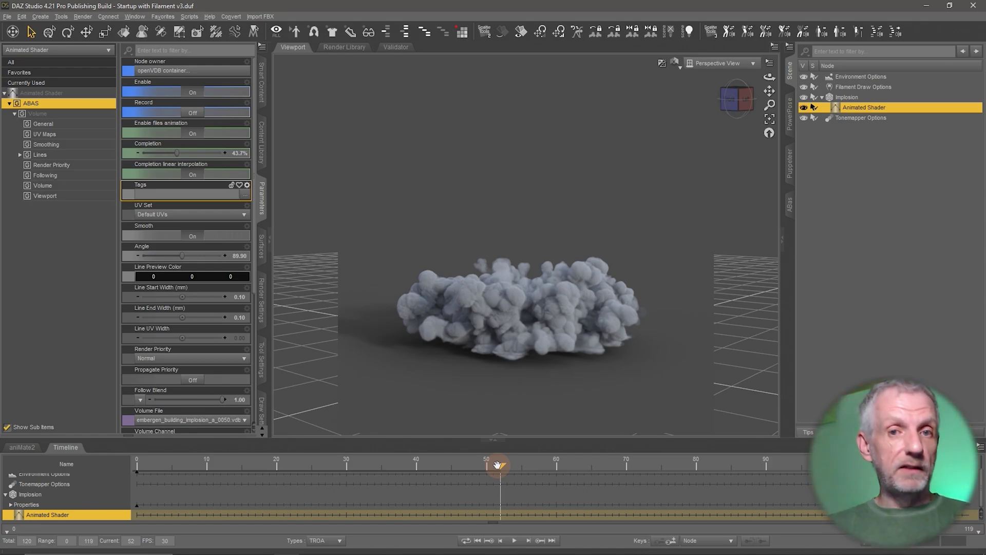
drag(497, 465, 270, 466)
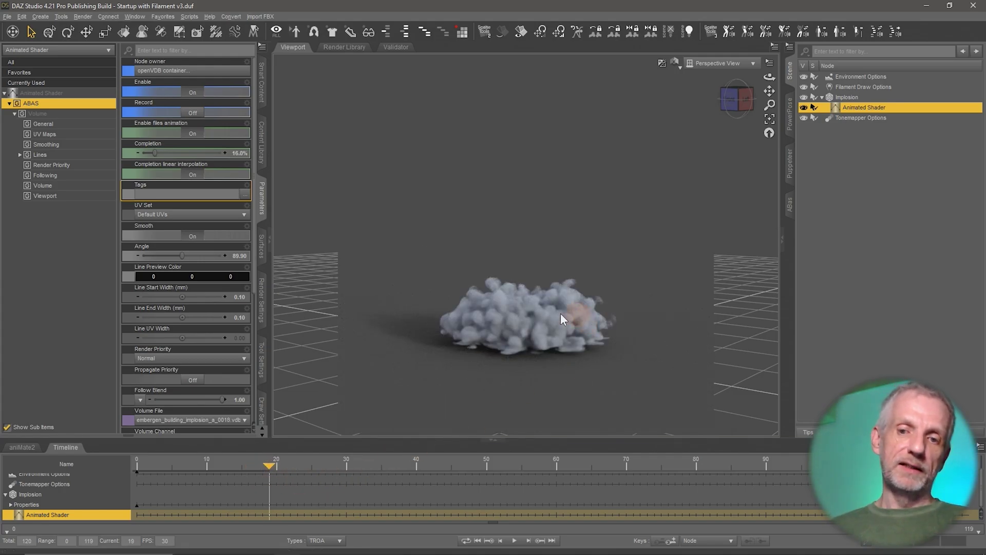
drag(269, 467, 395, 468)
drag(484, 473, 806, 466)
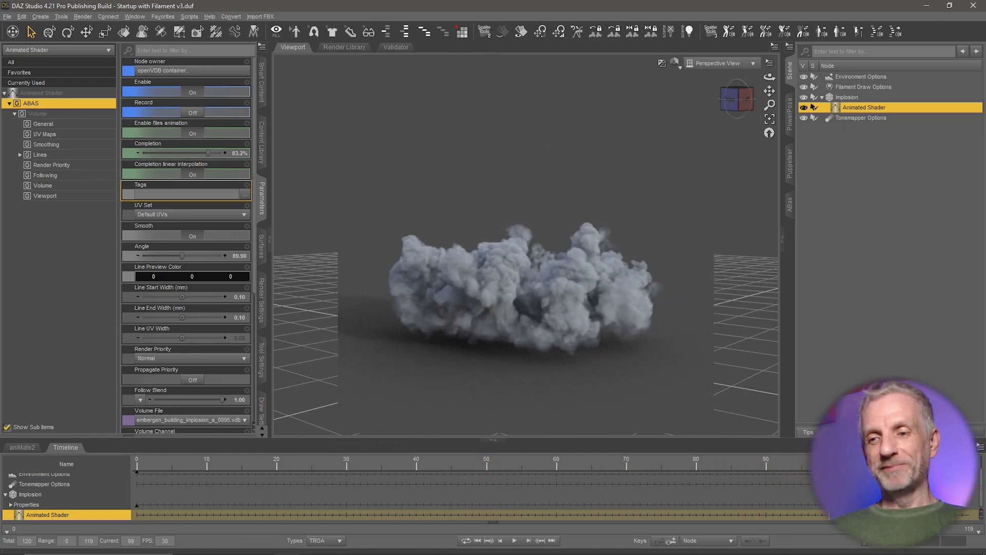
click(514, 541)
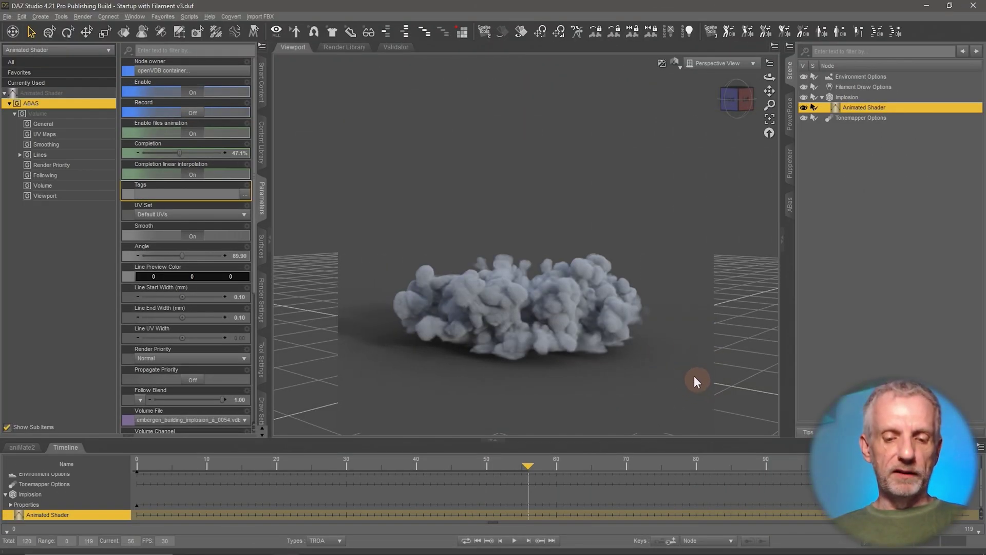
Render frame 56 of the implosion as a still test image, then close the render window without saving
key(ctrl+r)
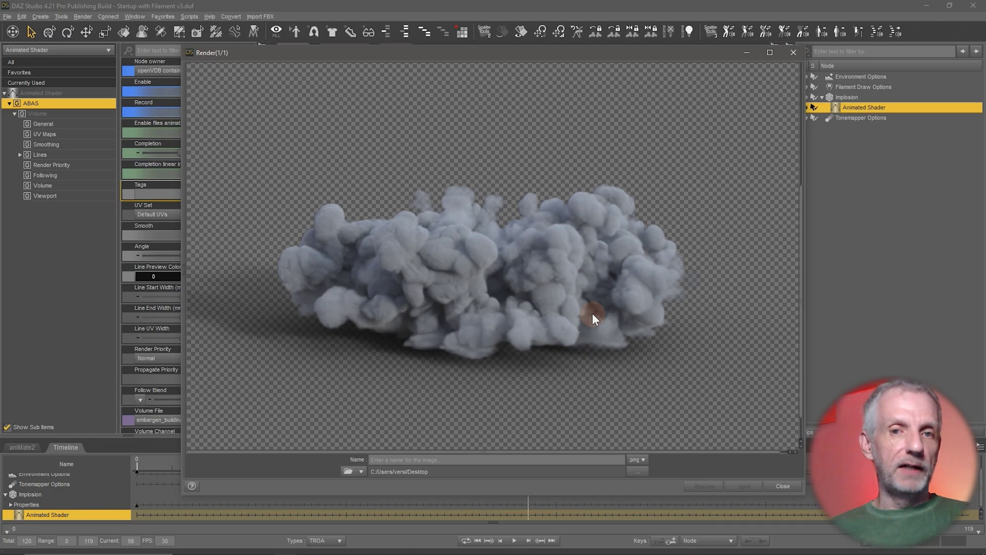
click(784, 487)
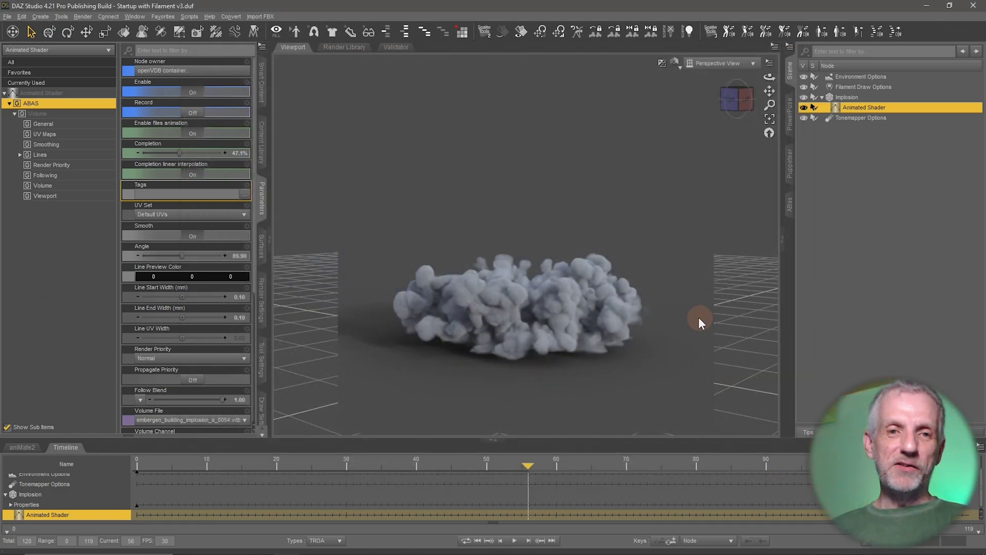
Set the Render Type to Image Series in the general render settings
click(264, 306)
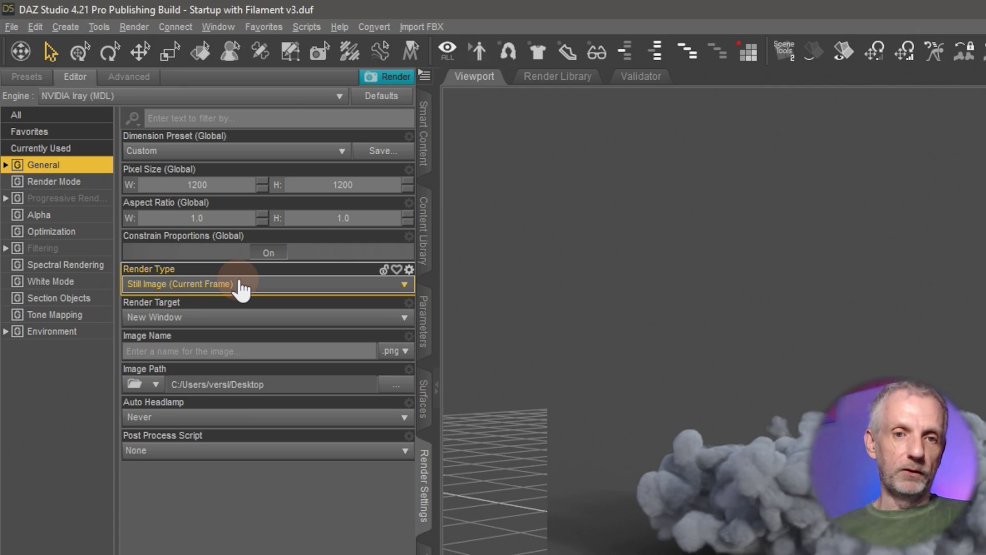
click(291, 286)
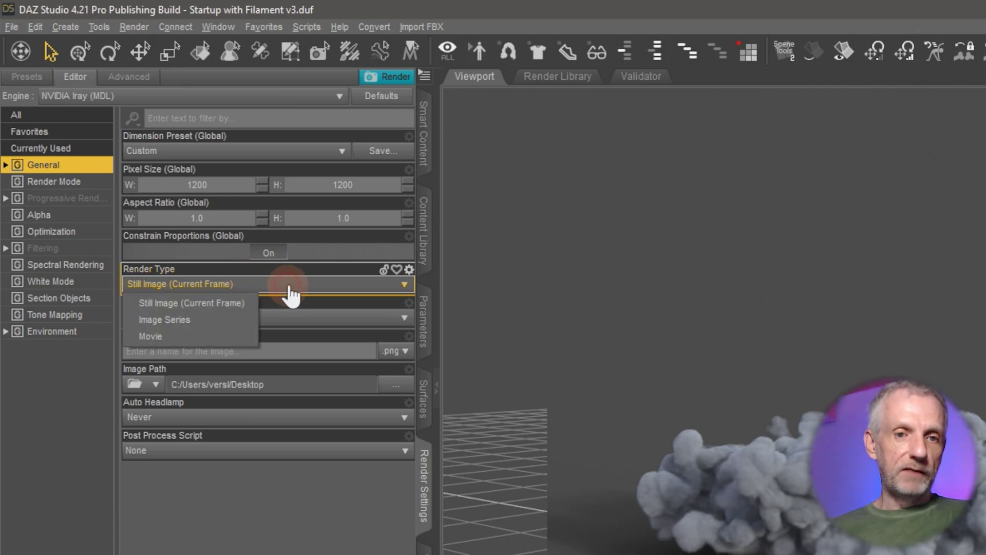
click(214, 318)
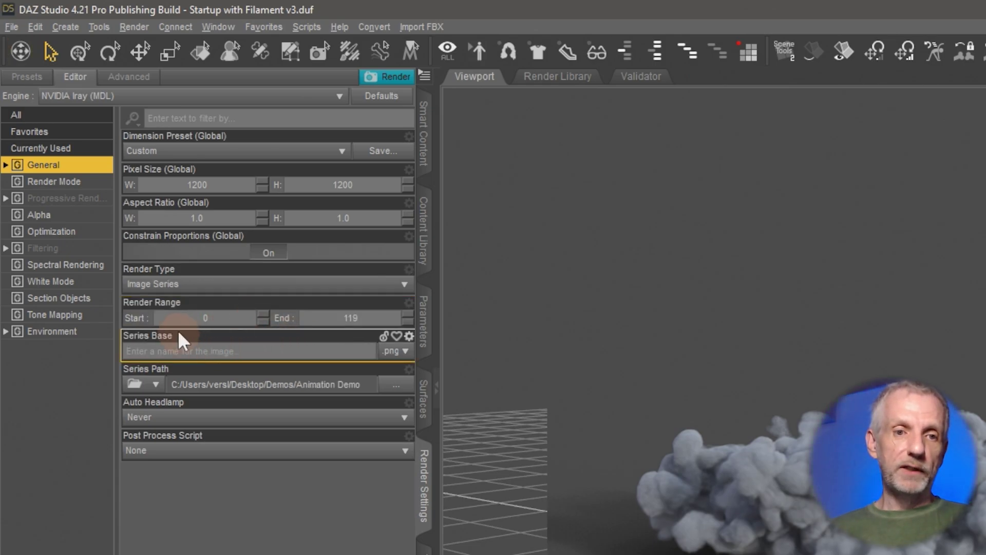
Examine the image series' base name and output directory options, leaving the folder selection without choosing a folder
click(184, 351)
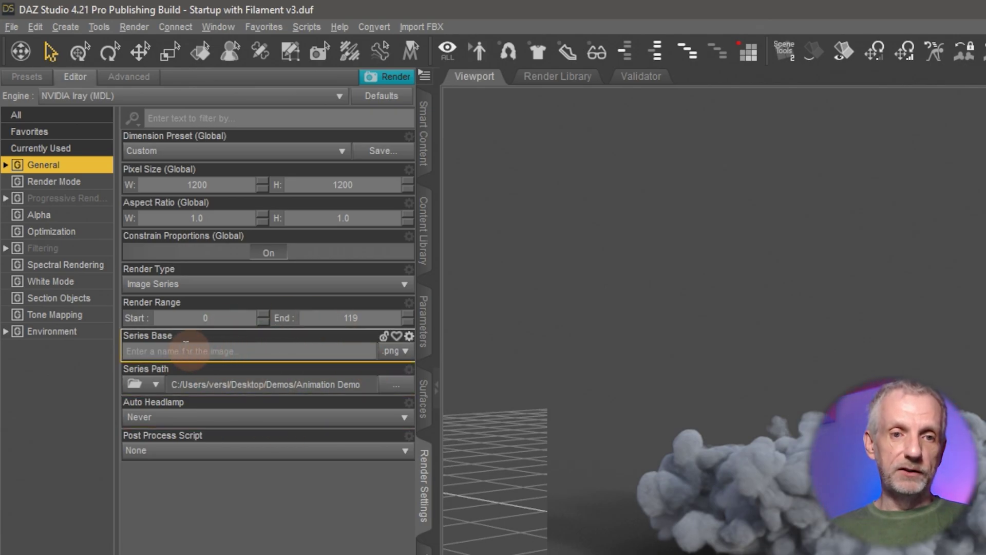
click(397, 386)
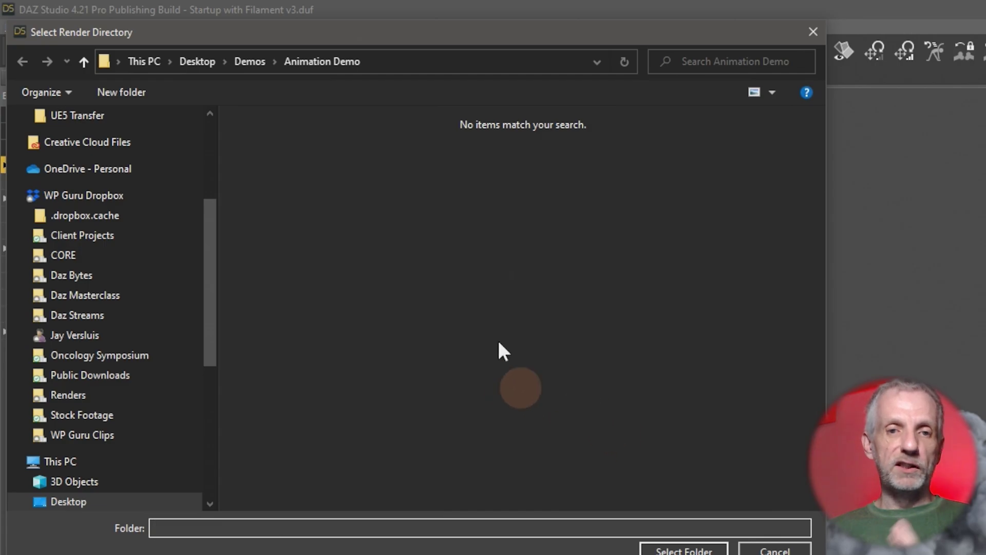
click(774, 550)
click(266, 353)
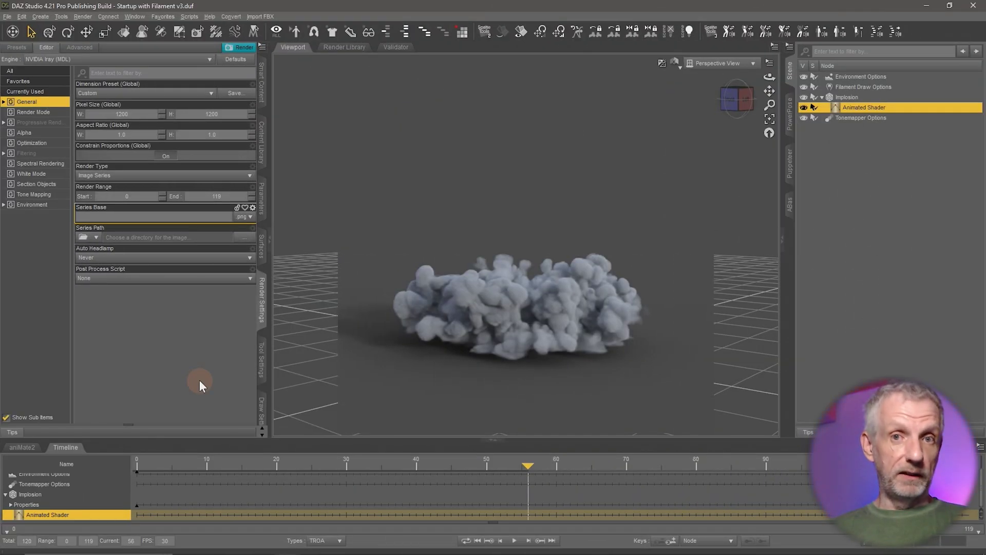
Switch to Adobe Premiere Pro to view the Building Explosion-000 sequence
key(alt+Tab)
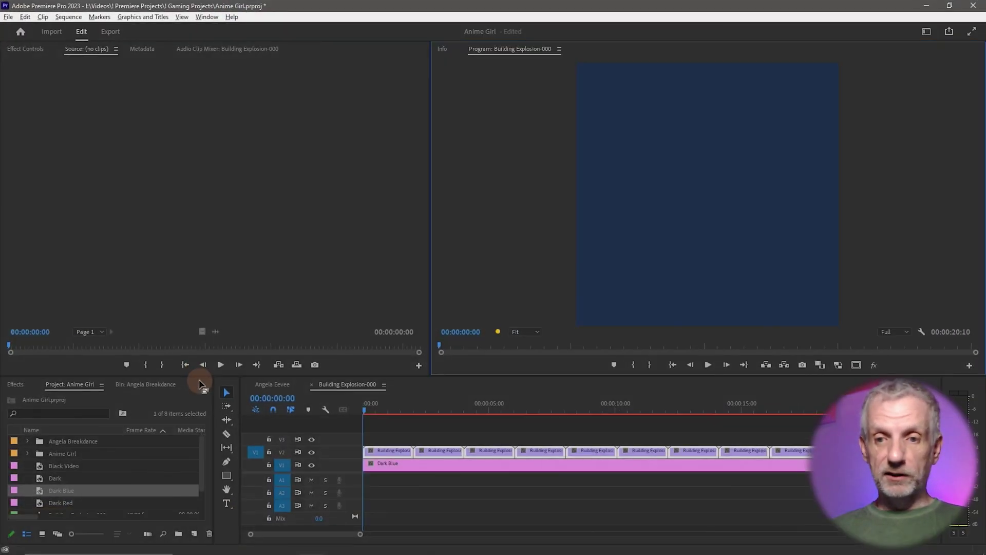